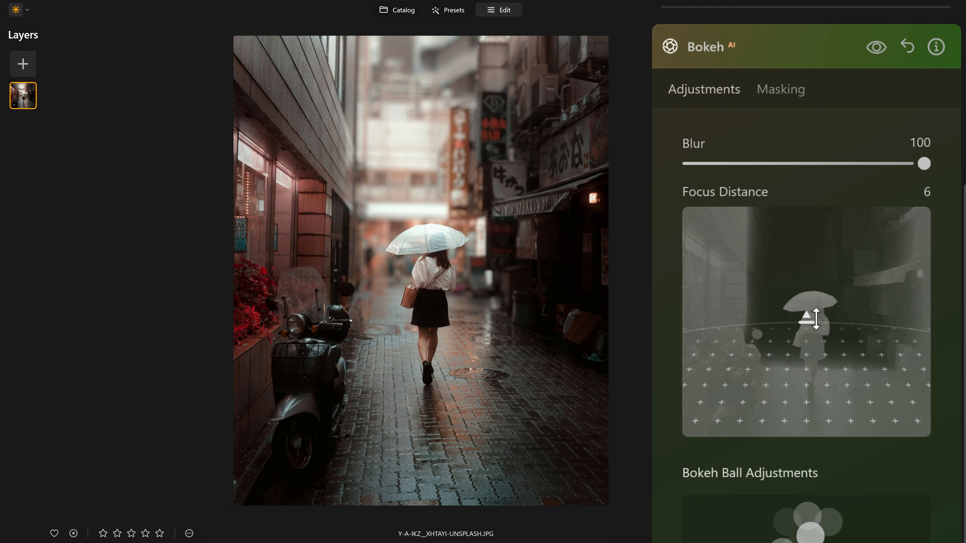
- Pull the Bokeh Focus Distance down to 0 toward the foreground and set Blur to 100
mouse_move(820, 320)
mouse_down()
mouse_move(807, 319)
mouse_move(808, 284)
mouse_move(834, 313)
mouse_up()
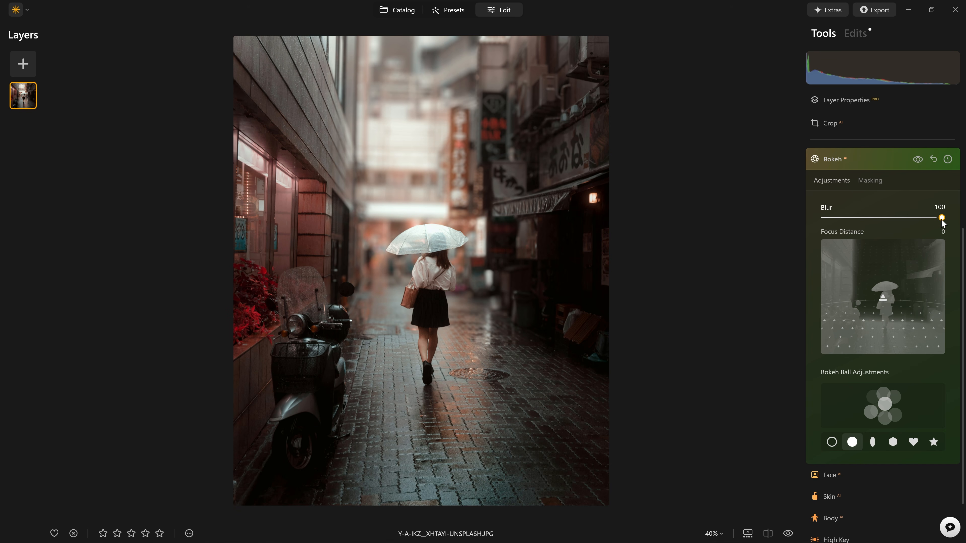
mouse_move(941, 218)
mouse_down()
mouse_move(897, 218)
mouse_move(950, 220)
mouse_up()
- Compare the alley with Bokeh off and on, leave it on, and collapse the Bokeh settings
click(916, 159)
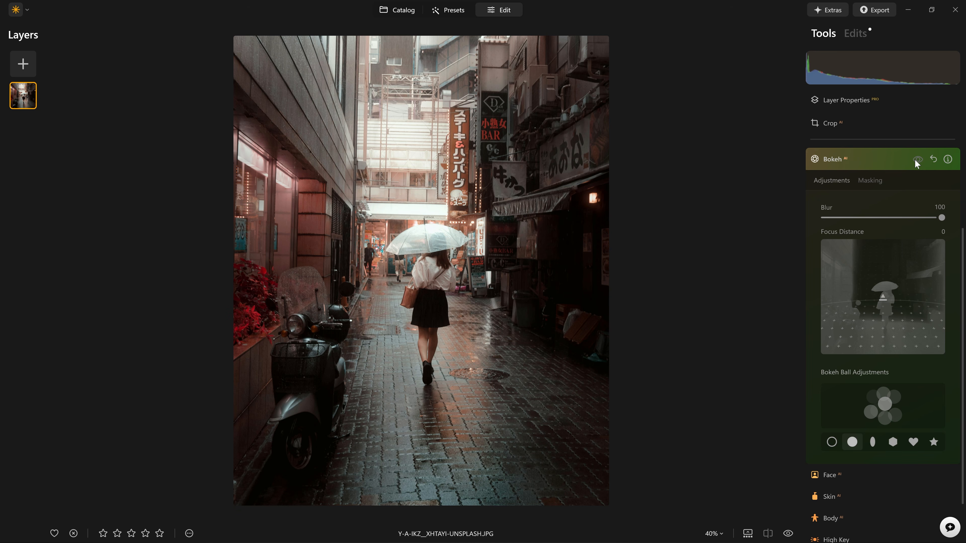
click(915, 159)
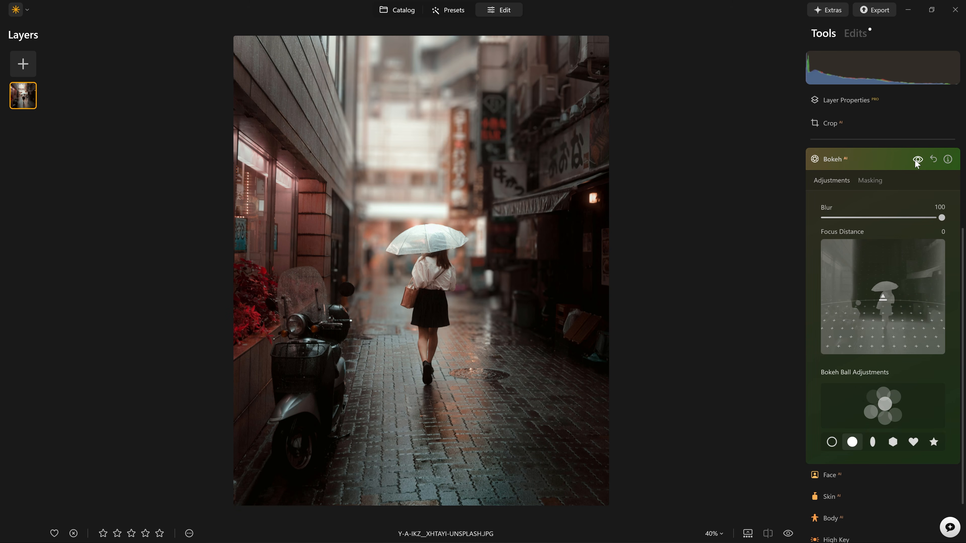
click(916, 159)
click(917, 160)
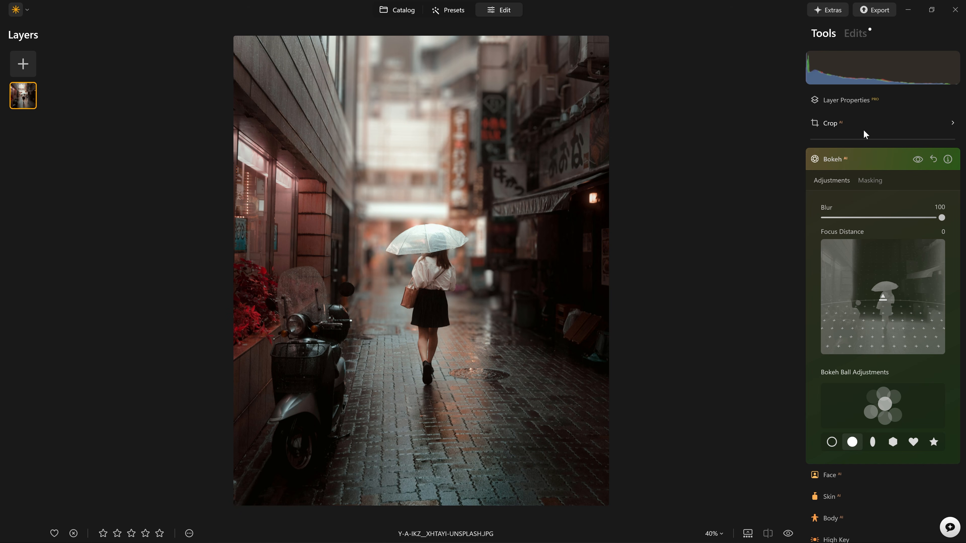
click(863, 161)
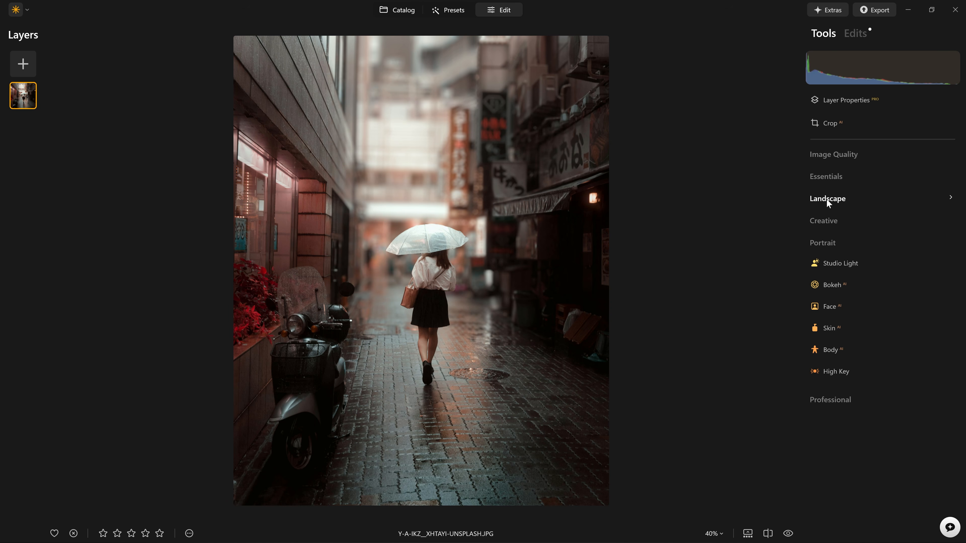
- Apply Light Depth from the Creative tools and raise its Amount to 74
click(827, 222)
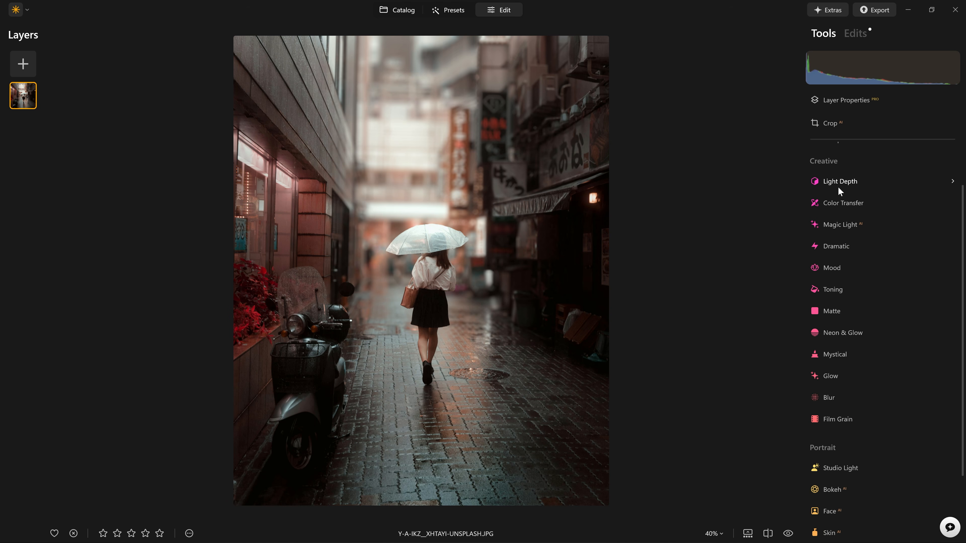
click(839, 184)
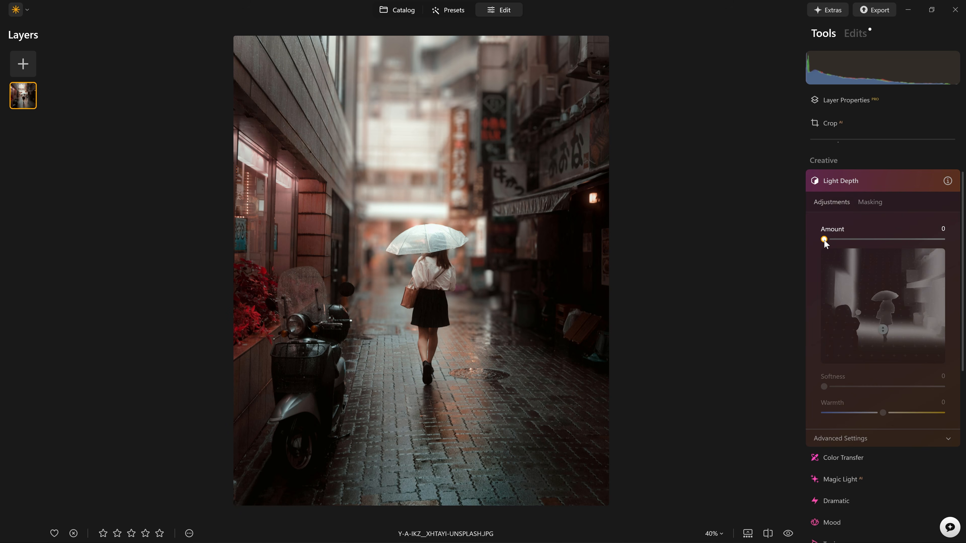
drag(824, 242, 911, 241)
mouse_move(886, 327)
mouse_down()
mouse_move(896, 341)
mouse_move(881, 290)
mouse_move(900, 338)
mouse_up()
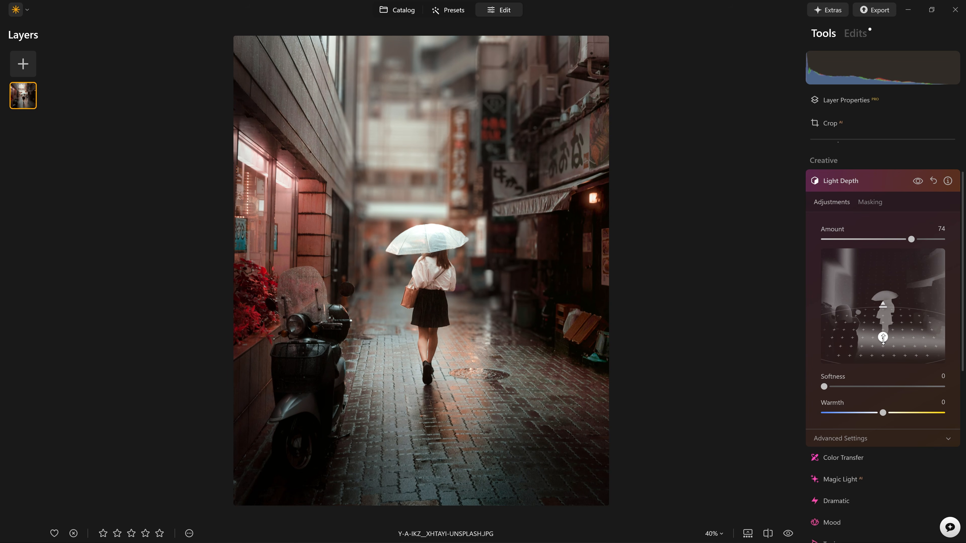
drag(884, 339, 884, 338)
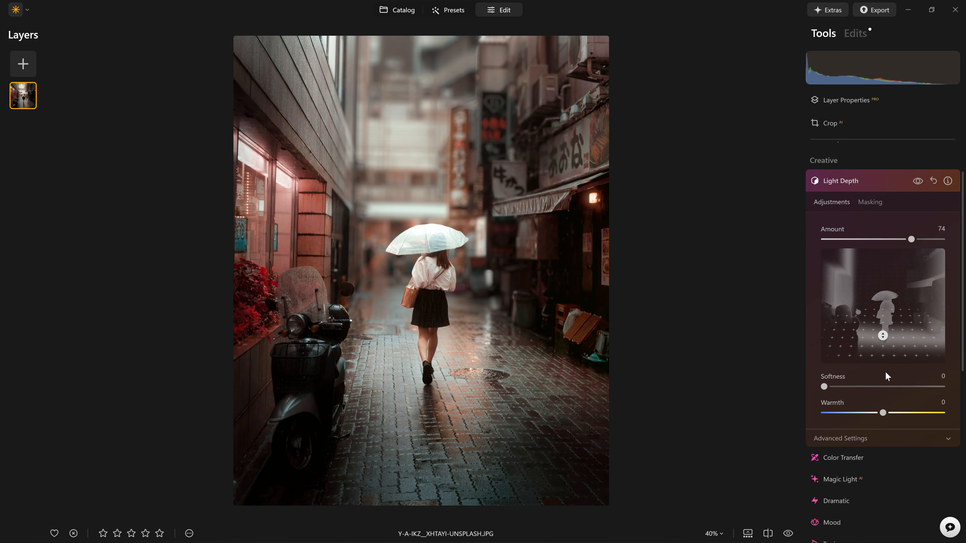
scroll(877, 373, down, 2)
- In Light Depth advanced settings, set Brightness Near -42 and Far -52, then move the focus point back
click(877, 376)
scroll(874, 381, down, 2)
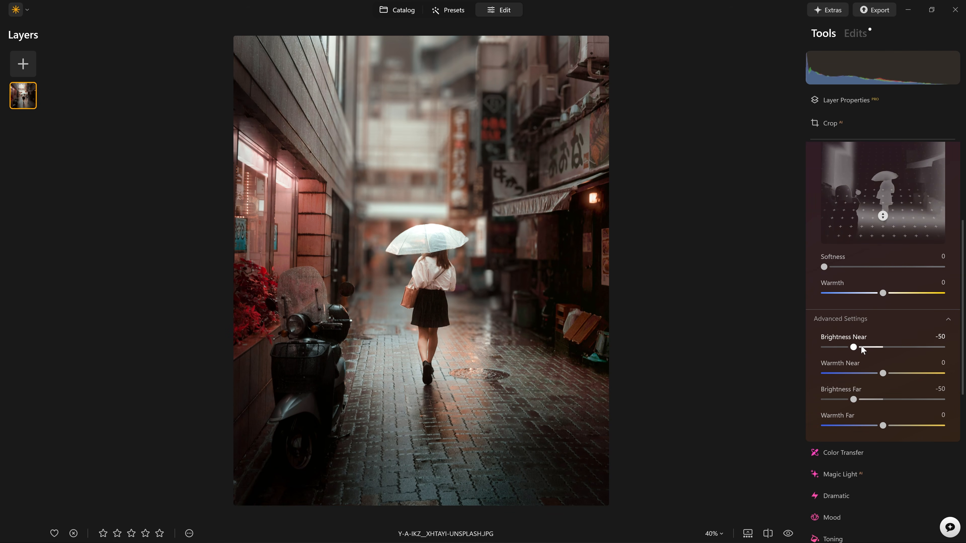
mouse_move(854, 346)
mouse_down()
mouse_move(941, 346)
mouse_move(857, 346)
mouse_up()
mouse_move(854, 399)
mouse_down()
mouse_move(840, 402)
mouse_move(886, 398)
mouse_move(852, 399)
mouse_up()
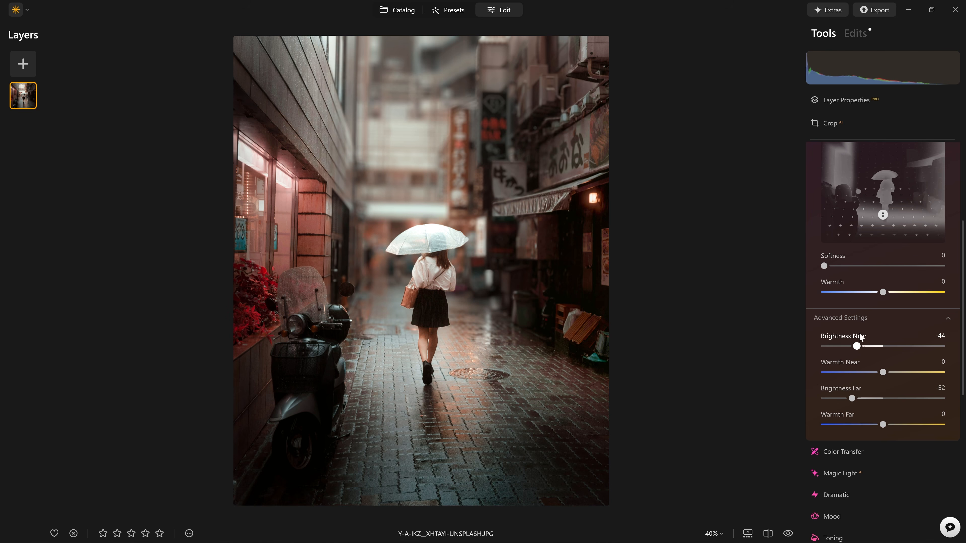
drag(857, 346, 846, 347)
drag(885, 375, 911, 377)
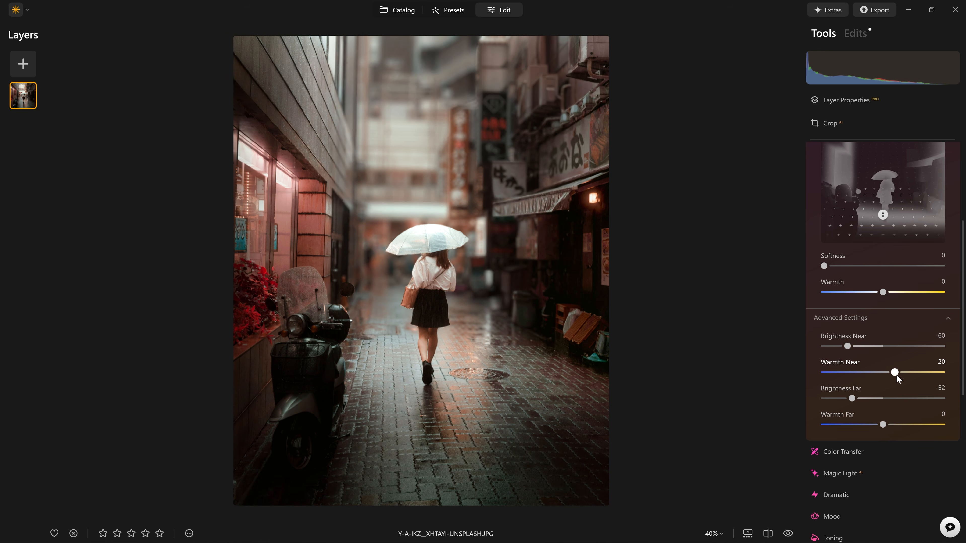
mouse_move(848, 349)
mouse_down()
mouse_move(931, 347)
mouse_move(826, 341)
mouse_move(859, 346)
mouse_up()
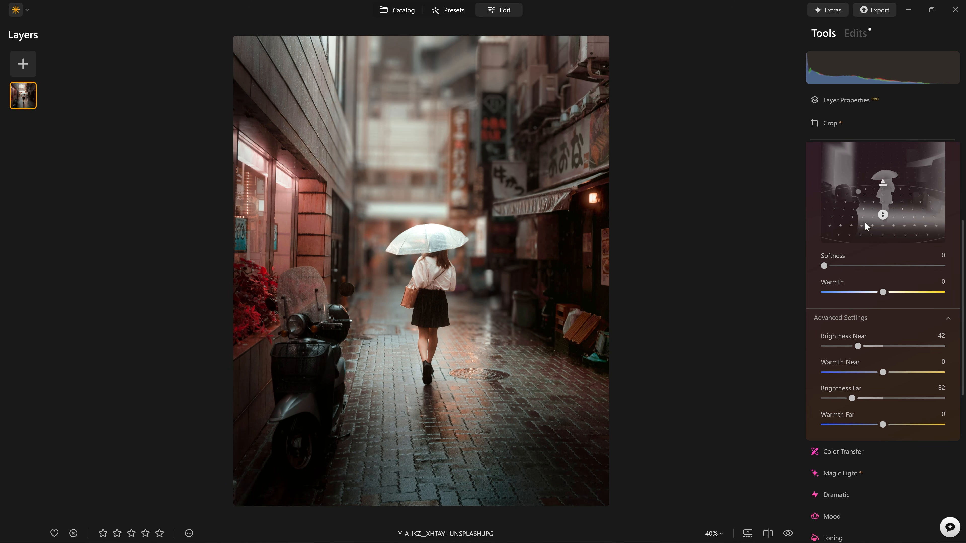
mouse_move(885, 215)
mouse_down()
mouse_move(882, 194)
mouse_move(883, 209)
mouse_up()
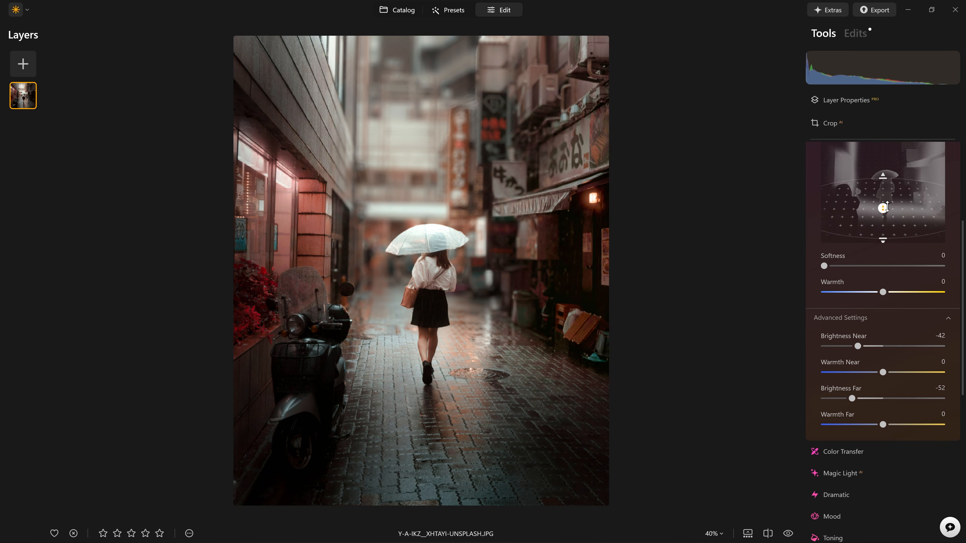
- Compare the photo with Light Depth off and on several times, leaving it on
scroll(890, 210, up, 5)
click(919, 240)
click(919, 240)
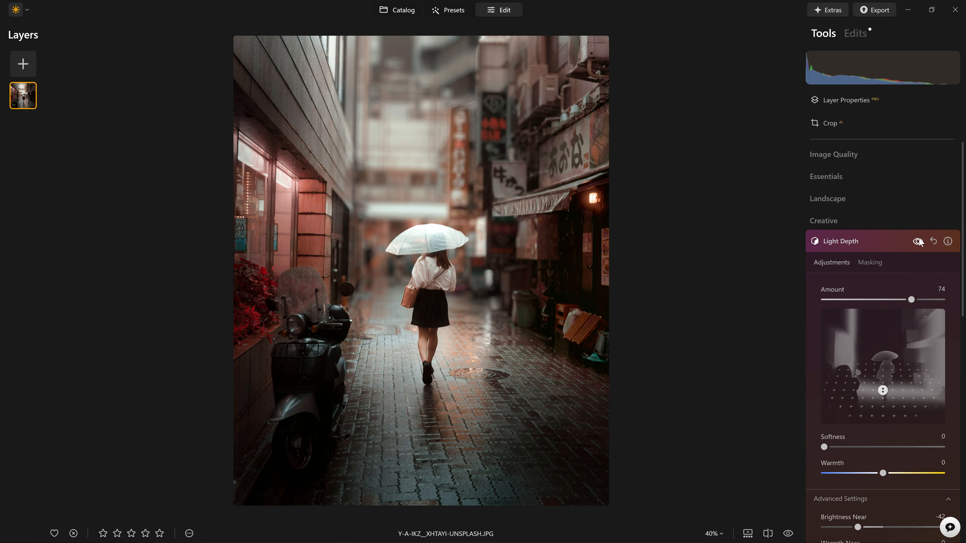
click(919, 241)
click(920, 241)
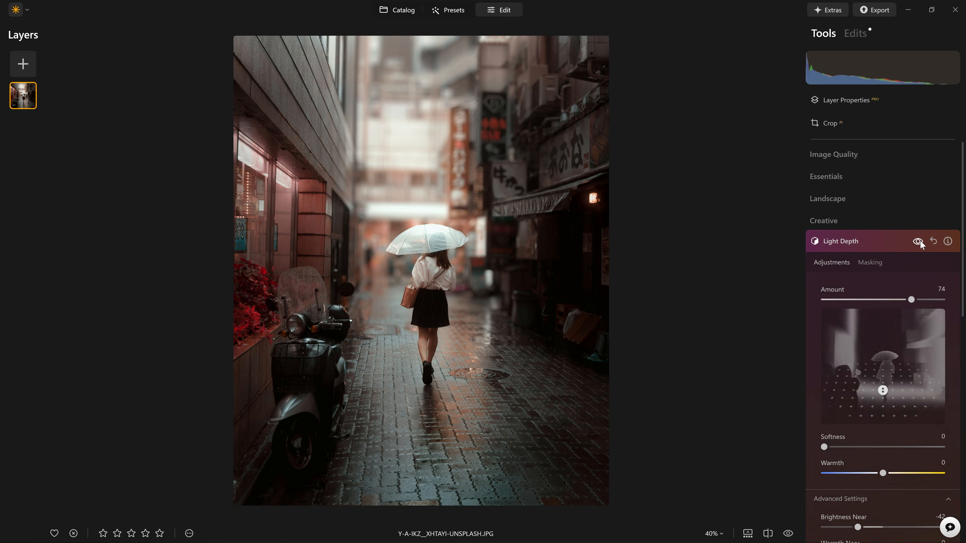
click(920, 242)
click(920, 242)
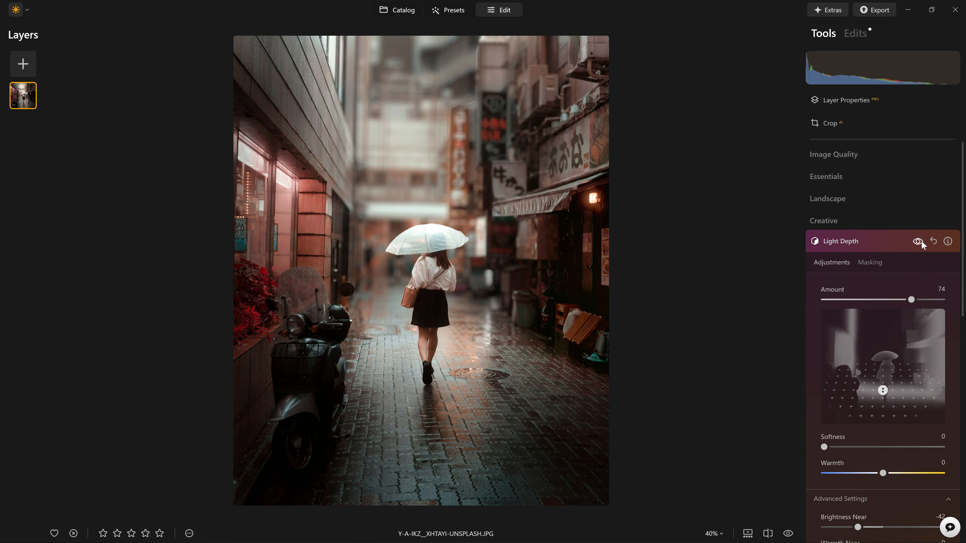
click(920, 242)
click(921, 242)
- Reduce the Light Depth Amount to 33 and collapse the Light Depth and Bokeh settings
drag(913, 301, 864, 301)
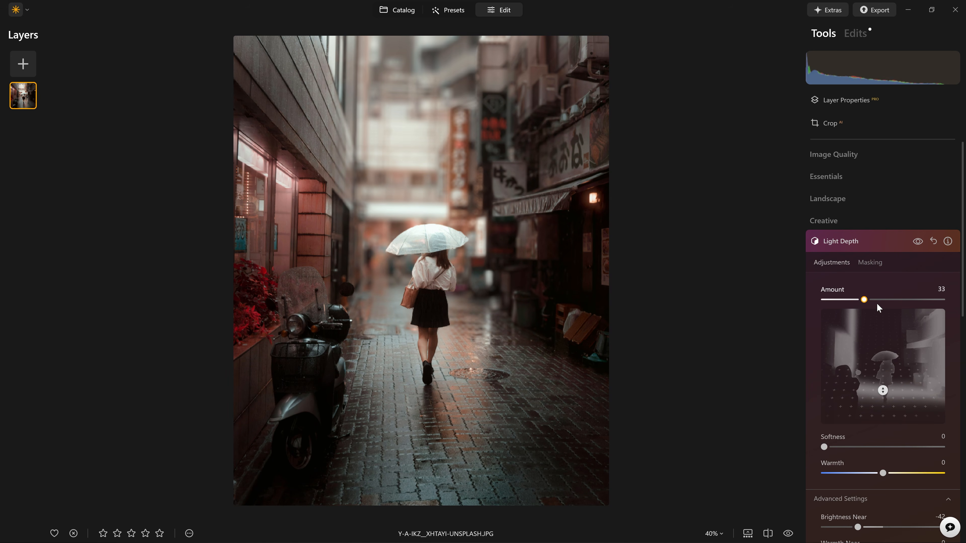
click(881, 241)
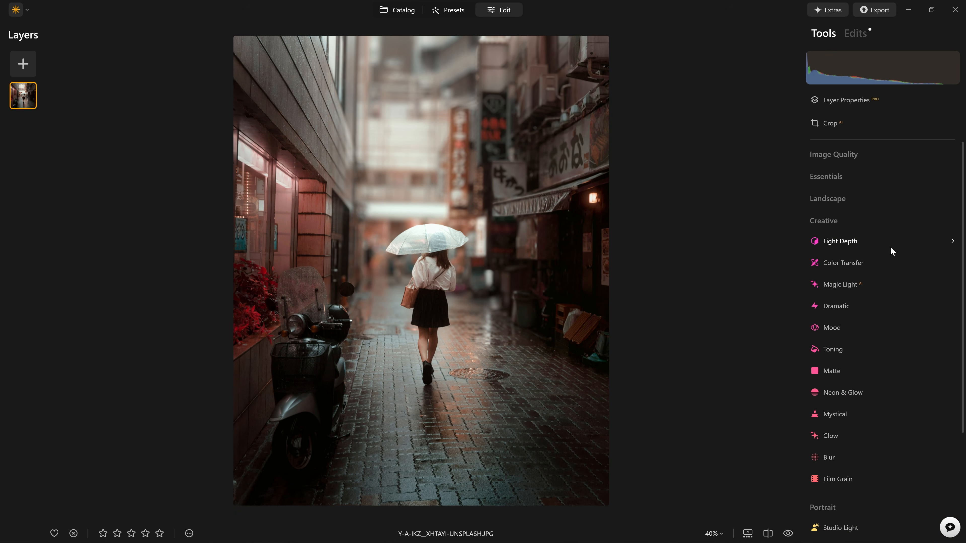
scroll(893, 272, down, 4)
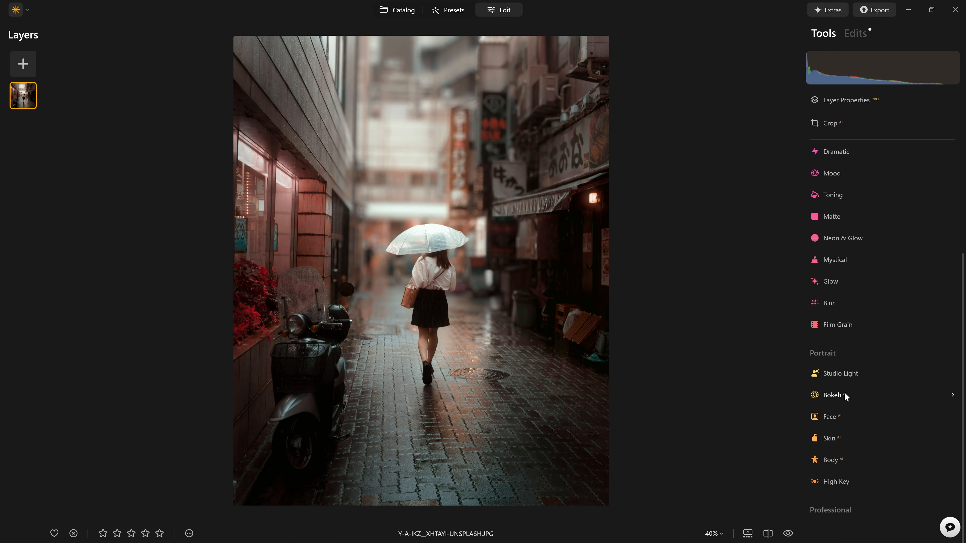
click(833, 395)
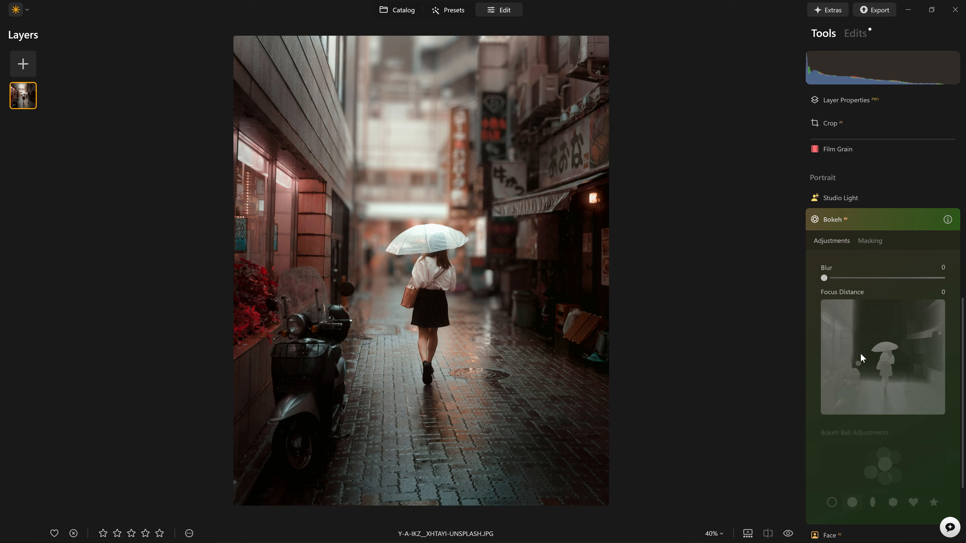
click(868, 221)
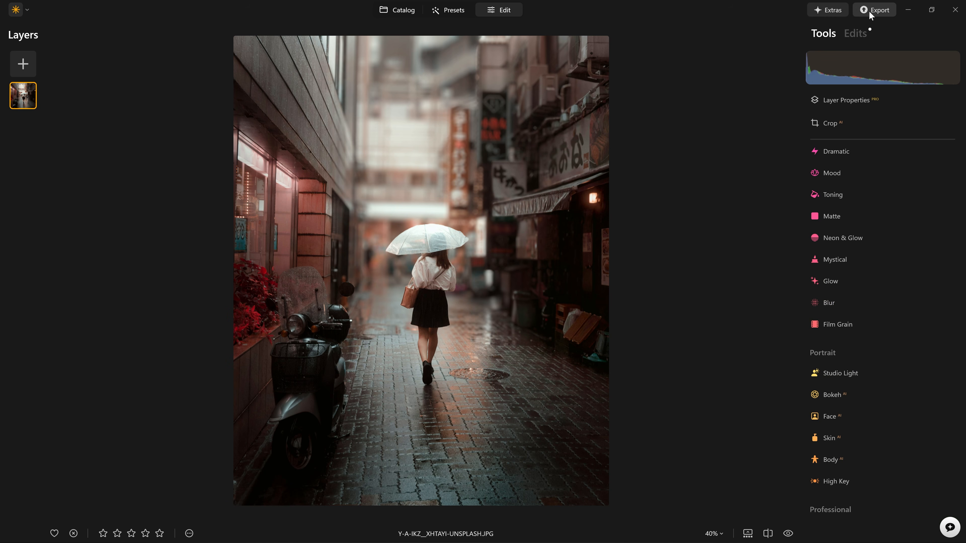
- From the applied edits list, open Bokeh and reset its Blur strength to 100
click(855, 34)
click(893, 101)
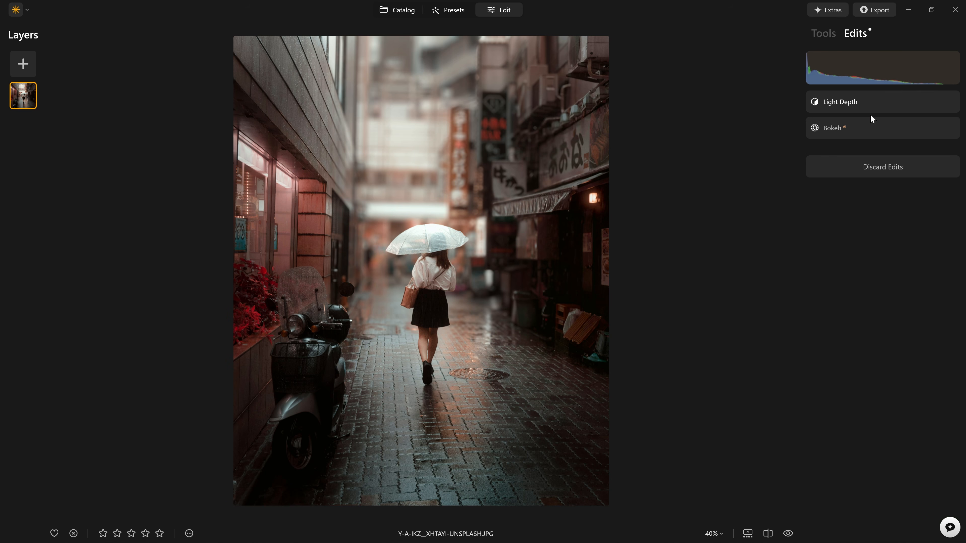
click(881, 129)
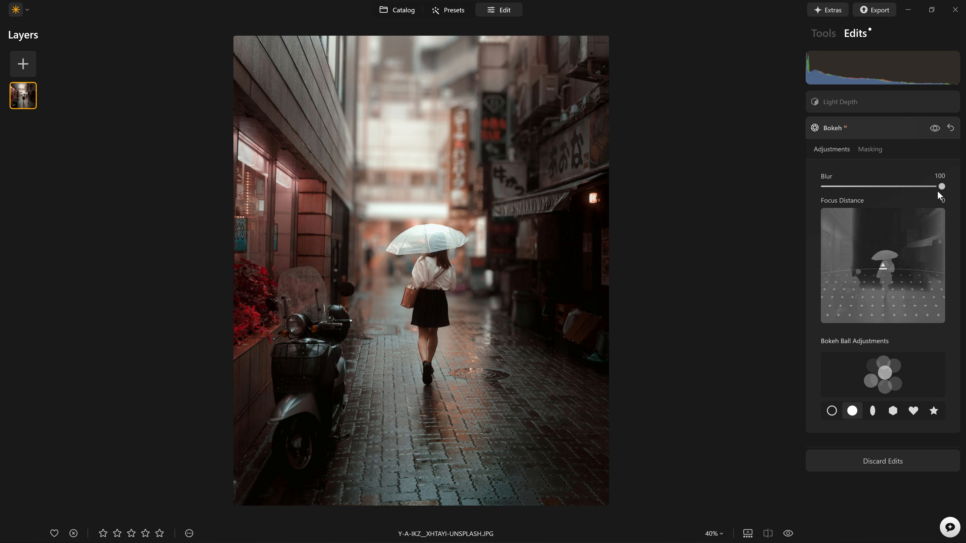
drag(940, 185, 925, 187)
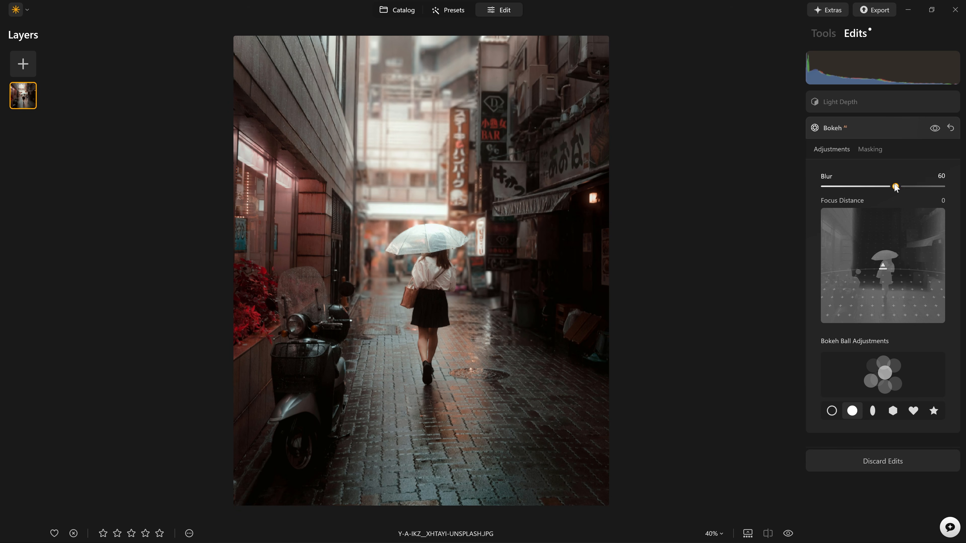
double_click(937, 187)
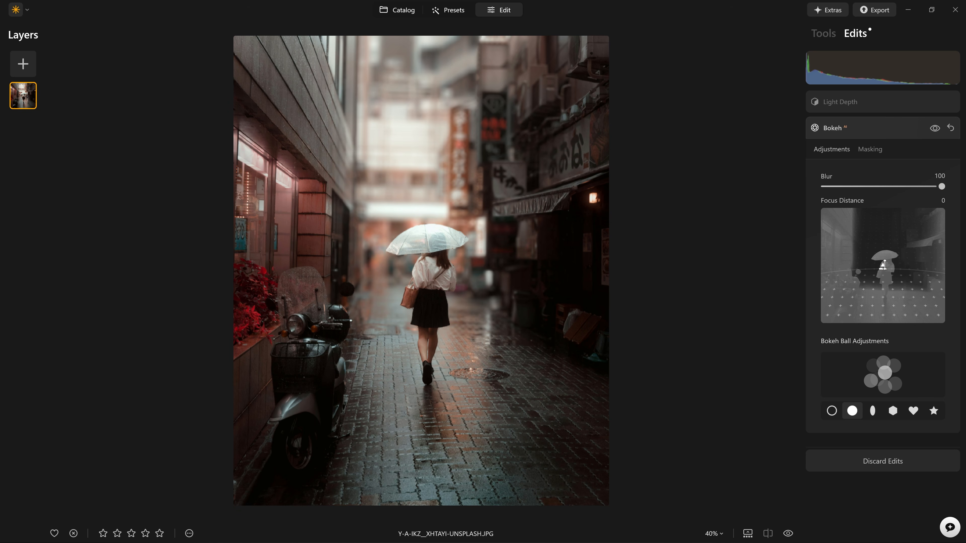
- Set the Bokeh Focus Distance to -2 so the walking girl stays sharp
drag(884, 265, 892, 310)
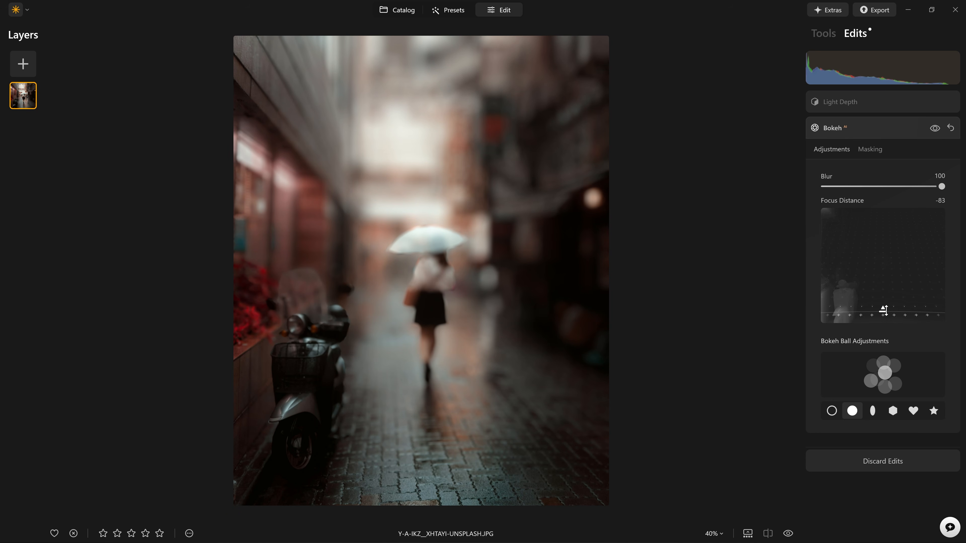
drag(885, 310, 883, 261)
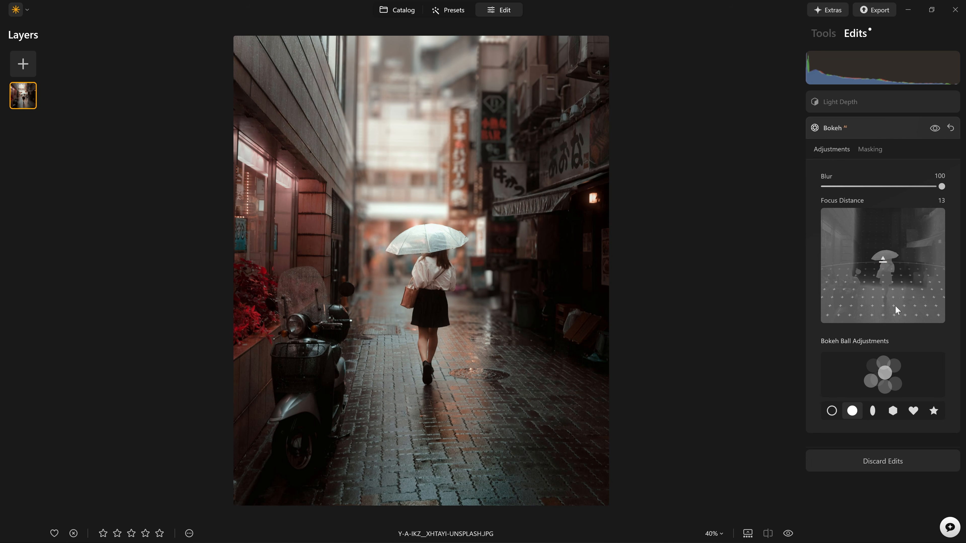
mouse_move(885, 265)
mouse_down()
mouse_move(891, 274)
mouse_move(883, 269)
mouse_up()
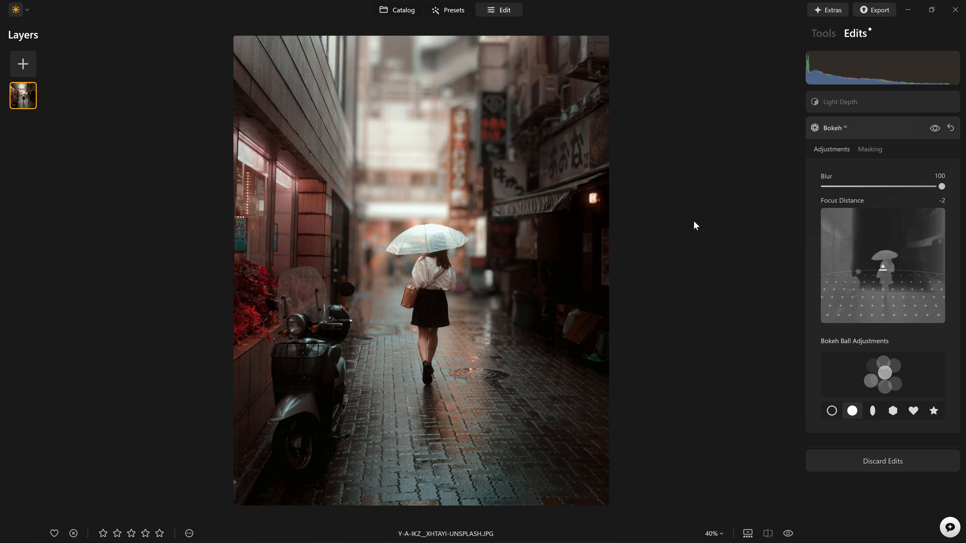
- Add the Blur tool from the Tools list and raise its Amount to 49
click(884, 132)
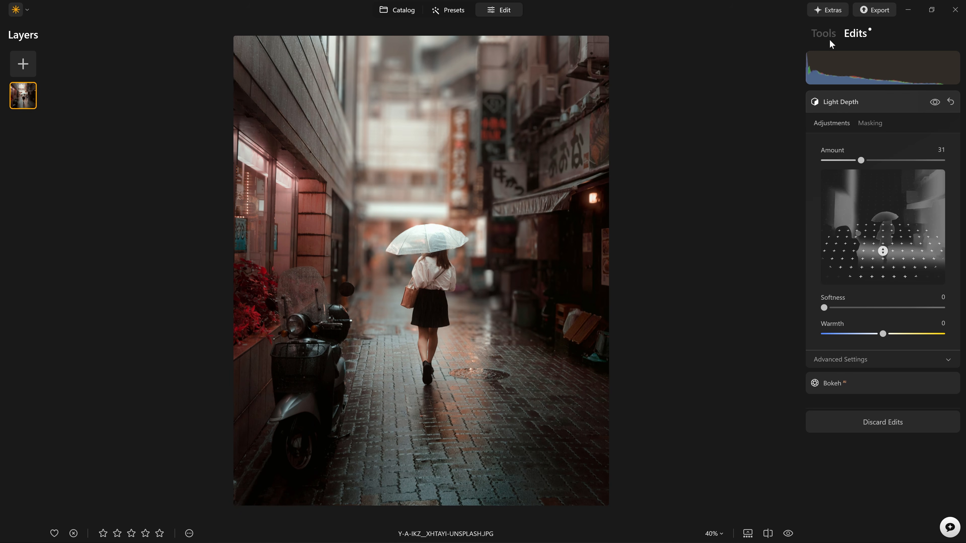
click(831, 35)
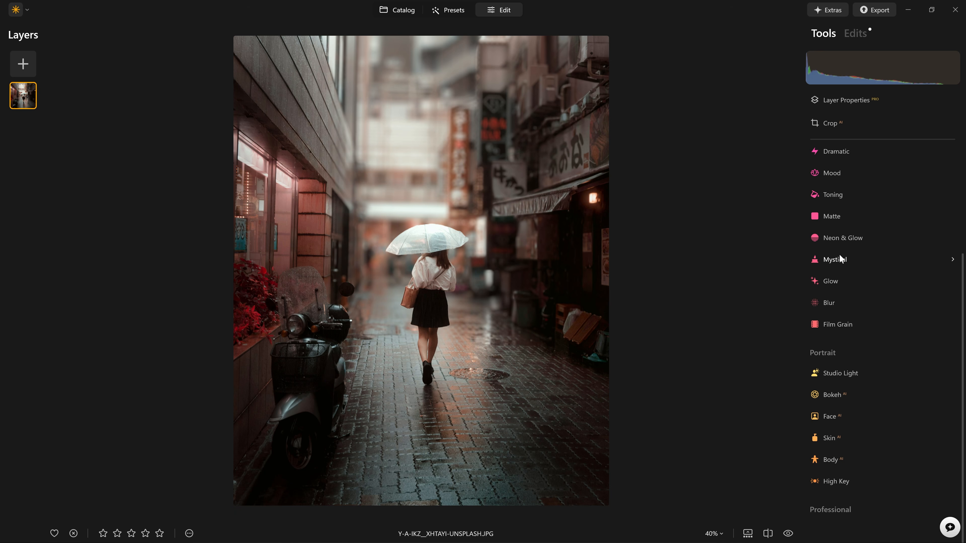
click(839, 299)
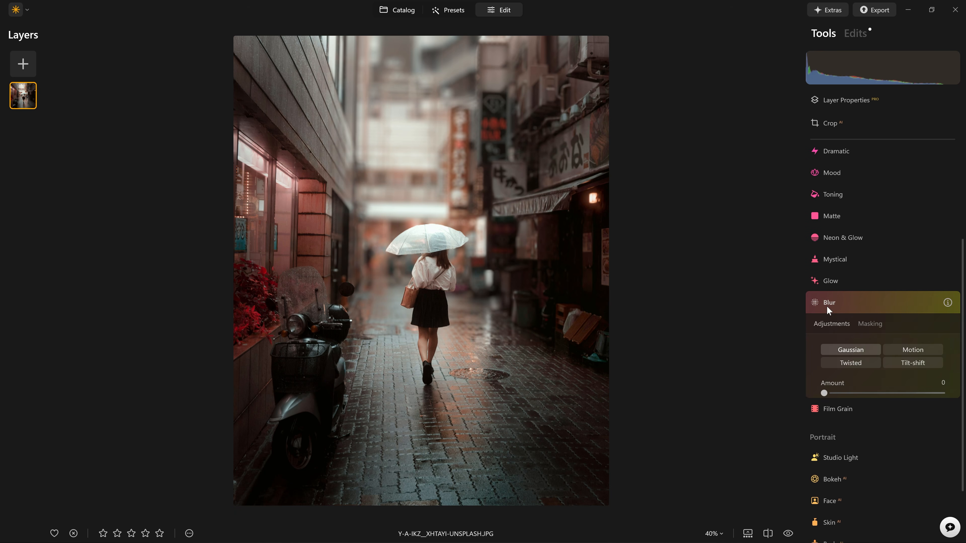
scroll(883, 326, down, 2)
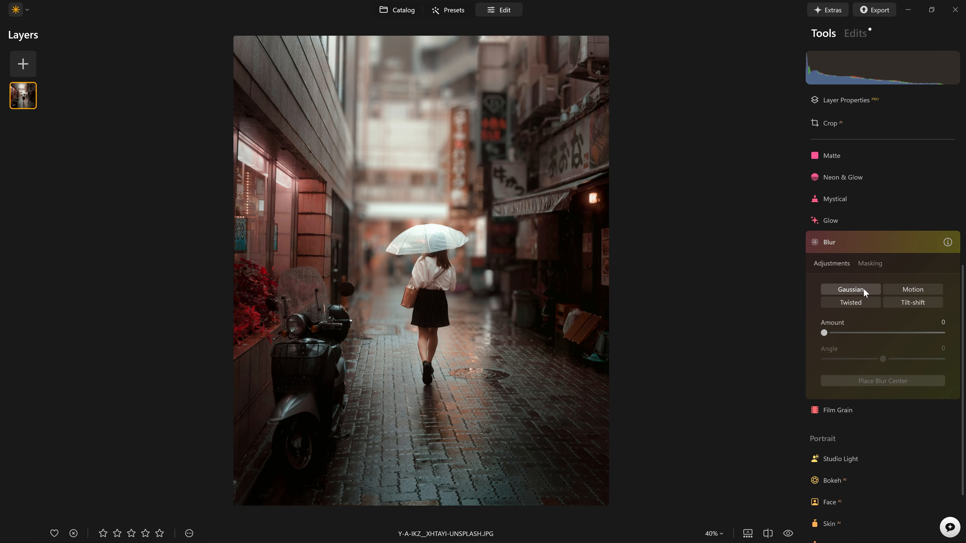
drag(825, 334, 885, 333)
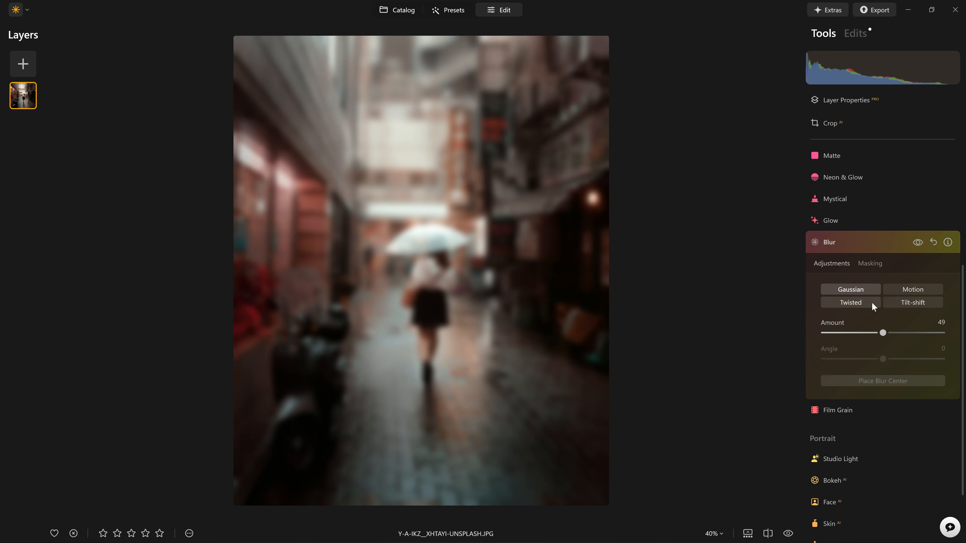
- Switch the Blur type to Tilt-shift, compare it on and off, and show the band guides
click(917, 243)
click(909, 303)
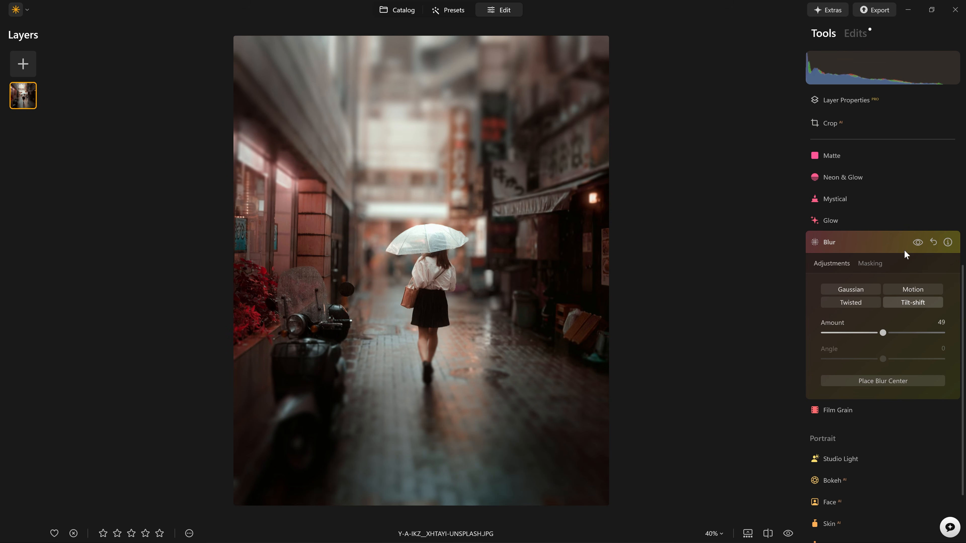
click(917, 244)
click(918, 243)
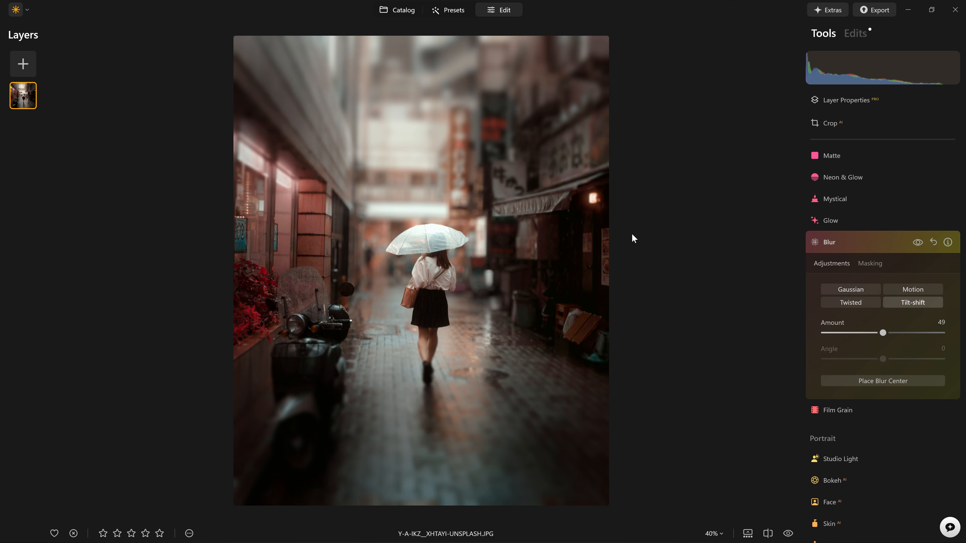
click(871, 380)
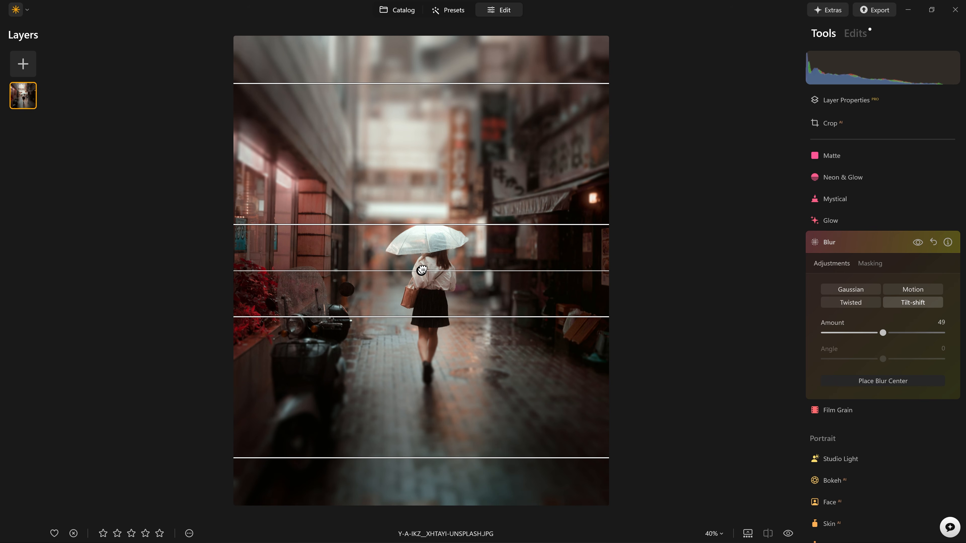
- Centre the tilt-shift band on the walker, widen the band and transitions, and set Amount 100
mouse_move(421, 271)
mouse_down()
mouse_move(423, 423)
mouse_move(421, 266)
mouse_move(428, 274)
mouse_move(428, 260)
mouse_up()
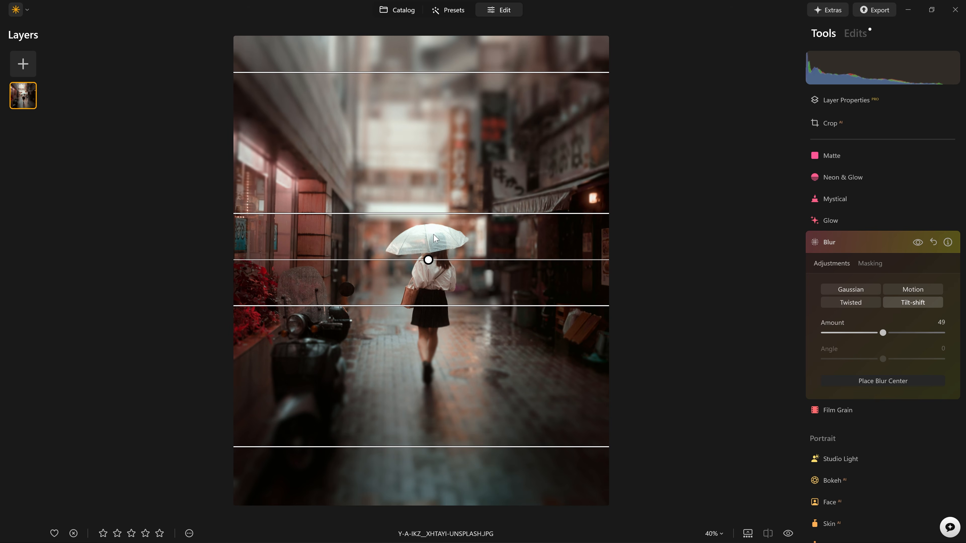
drag(429, 263, 442, 259)
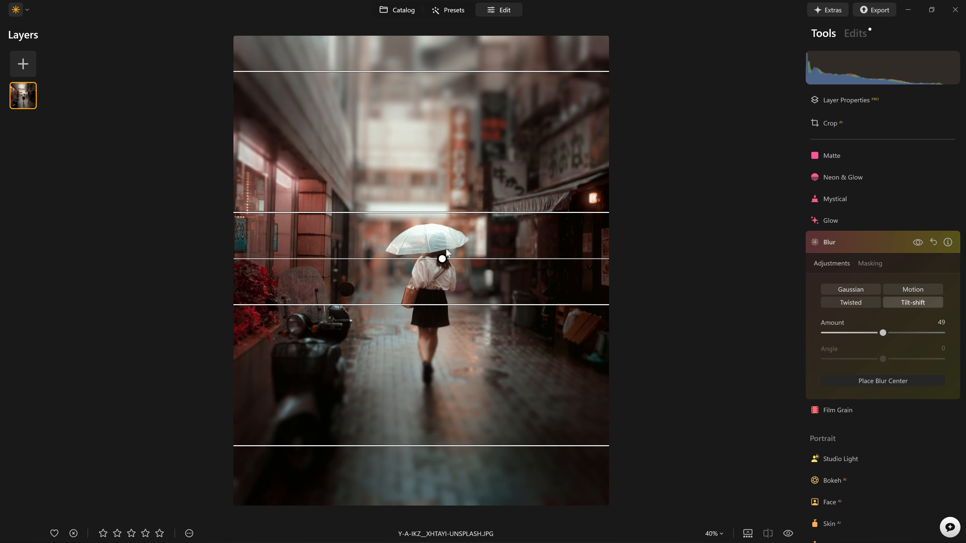
drag(442, 259, 445, 270)
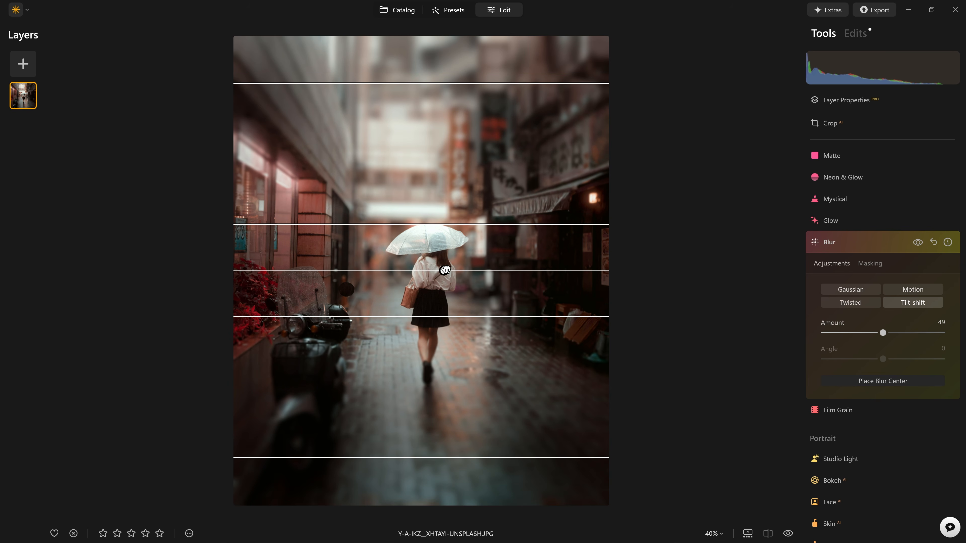
drag(454, 317, 456, 327)
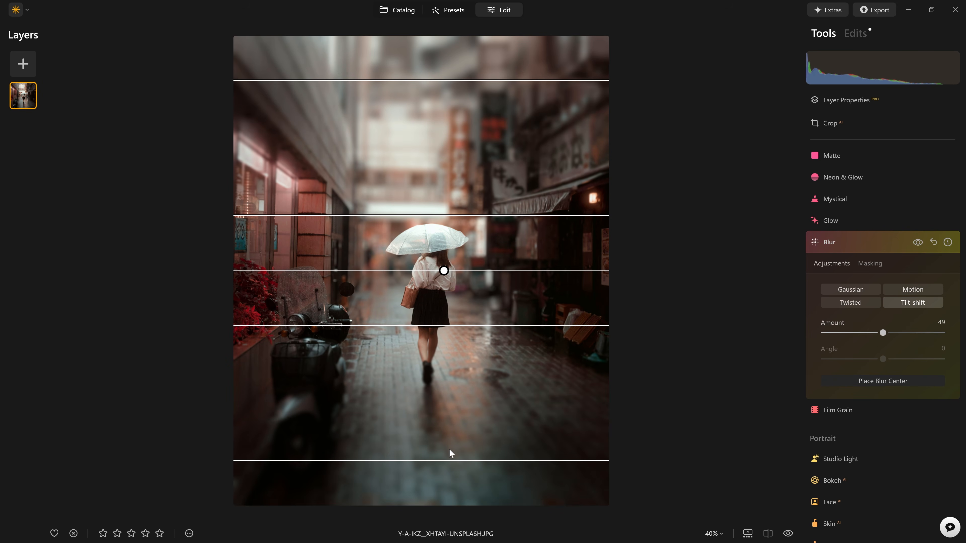
drag(458, 461, 460, 490)
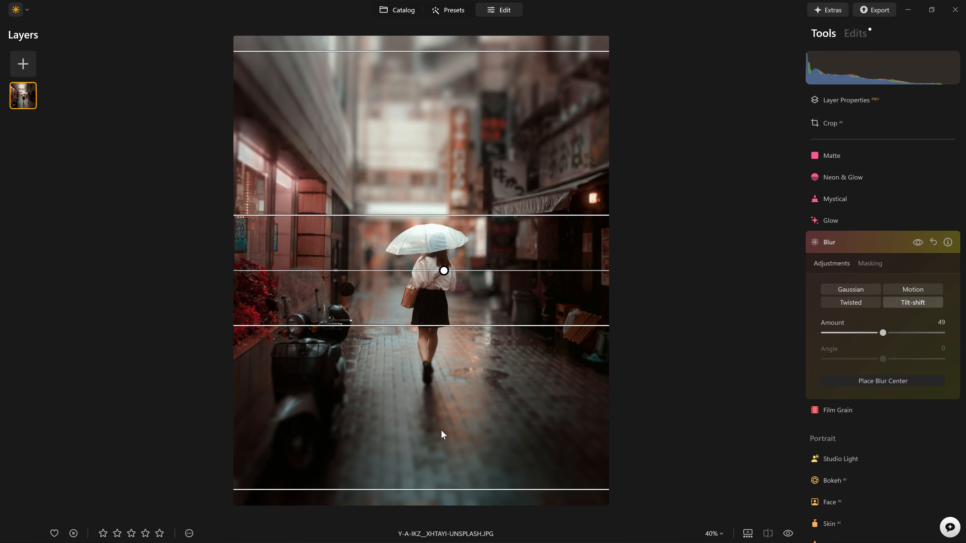
drag(887, 333, 947, 334)
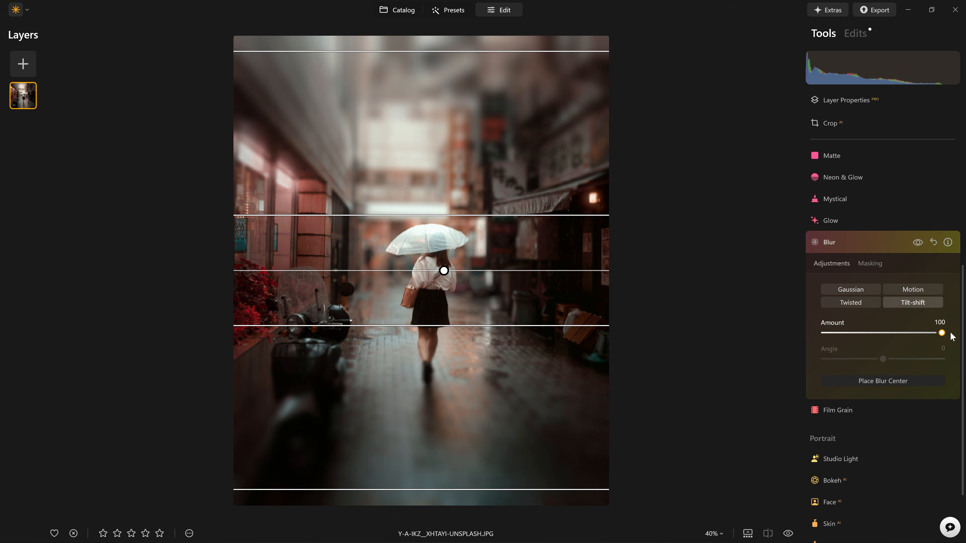
- Push the outer transition lines further out and widen the sharp band past the girl's legs
click(916, 245)
click(916, 244)
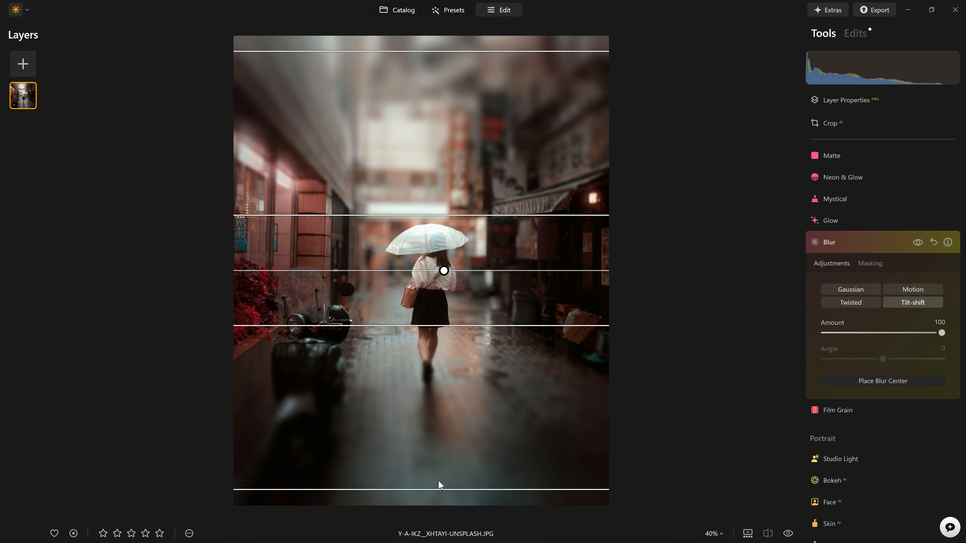
drag(444, 490, 462, 506)
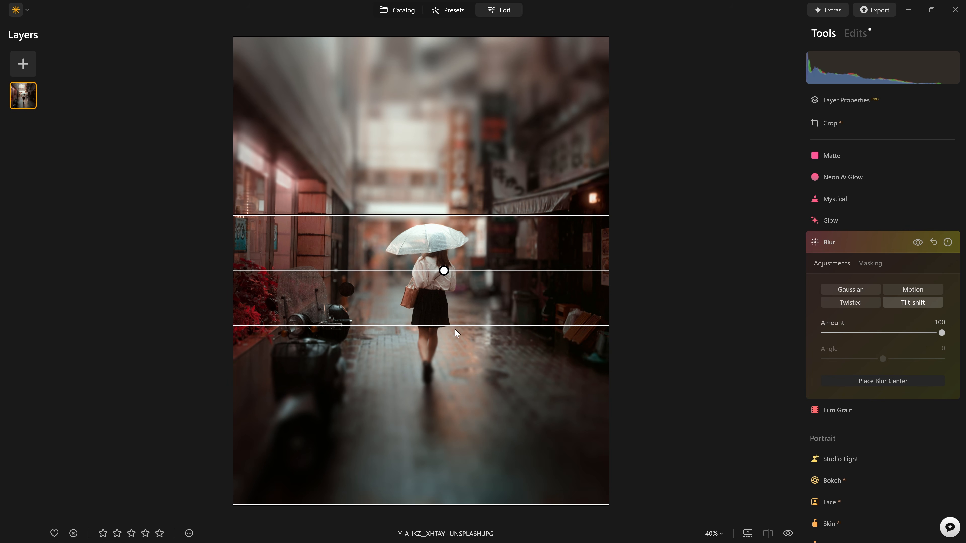
drag(459, 326, 434, 372)
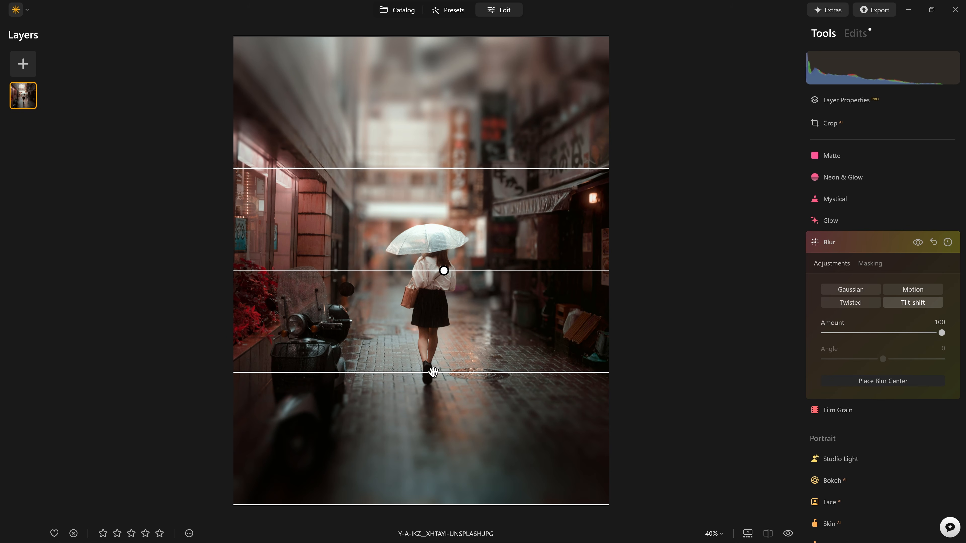
- Compare the tilt-shift Blur on and off against the sharp photo, then show its Masking options
click(917, 243)
click(918, 243)
click(920, 245)
click(920, 245)
click(919, 244)
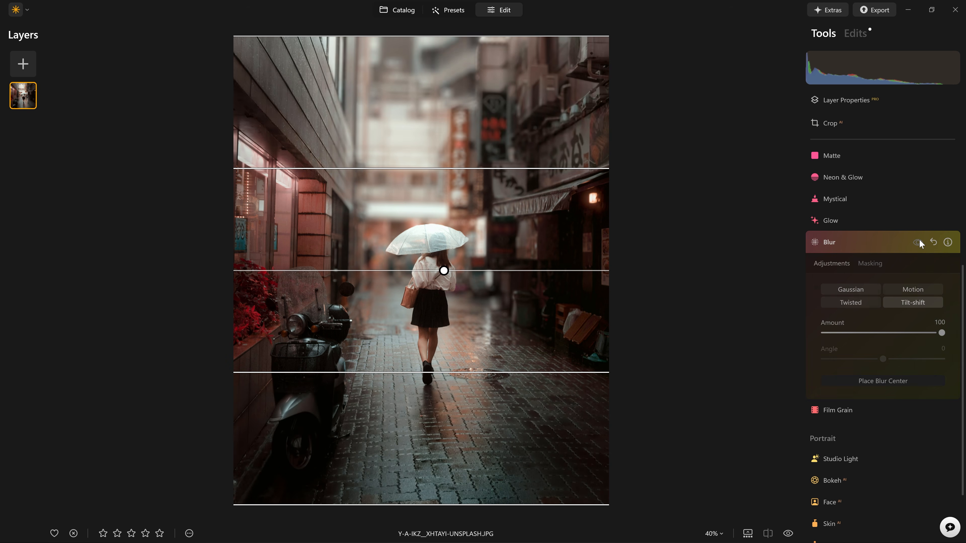
click(919, 243)
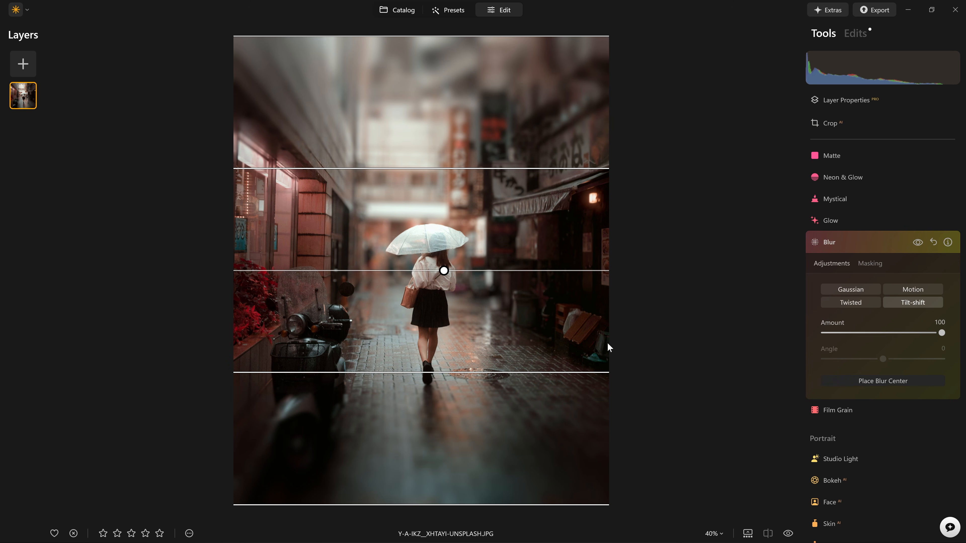
click(862, 267)
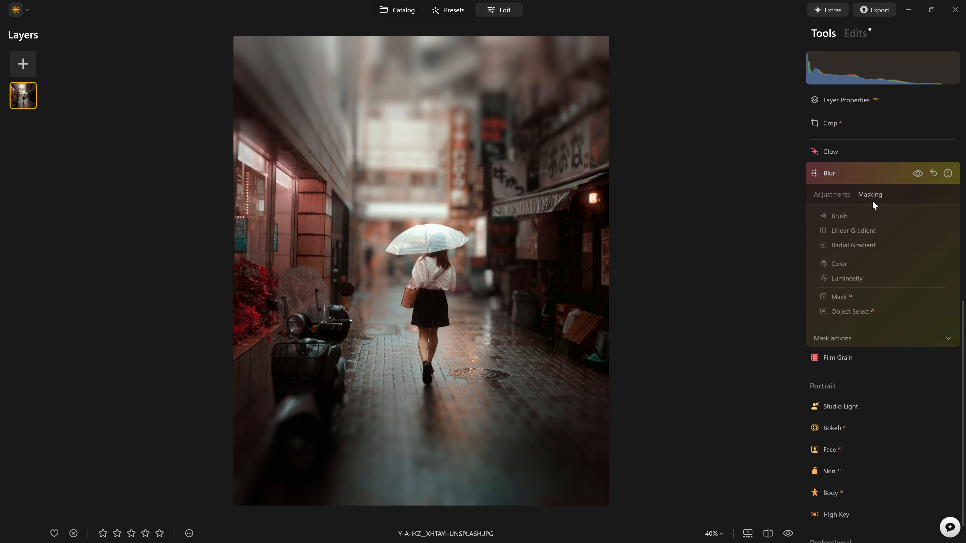
- Mask the Blur with a Linear Gradient drawn up from the photo's bottom, nudged slightly higher
click(852, 232)
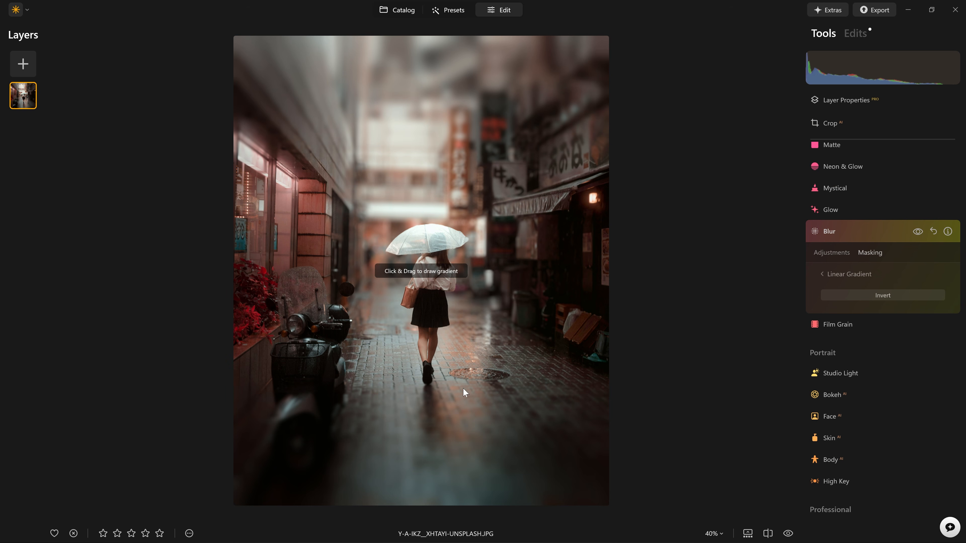
drag(448, 403, 449, 331)
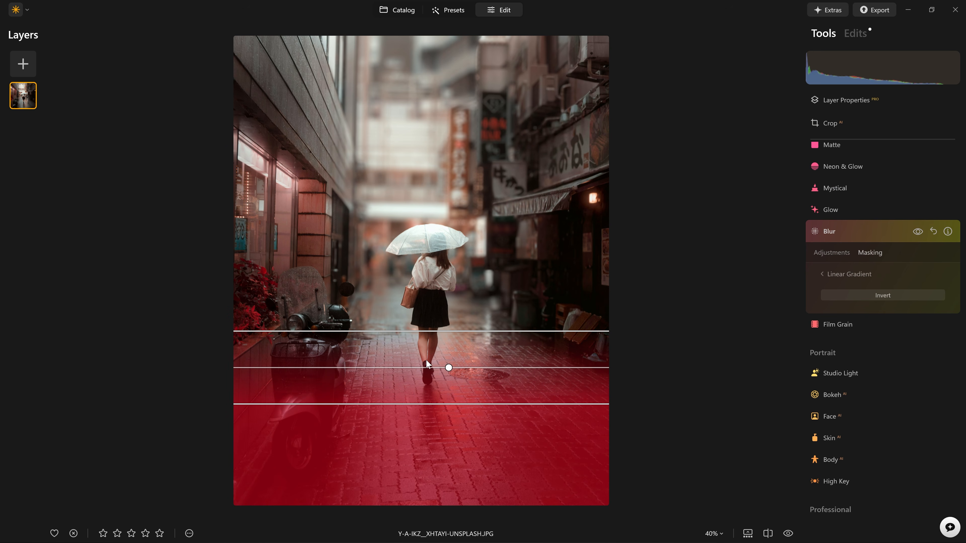
drag(449, 367, 387, 349)
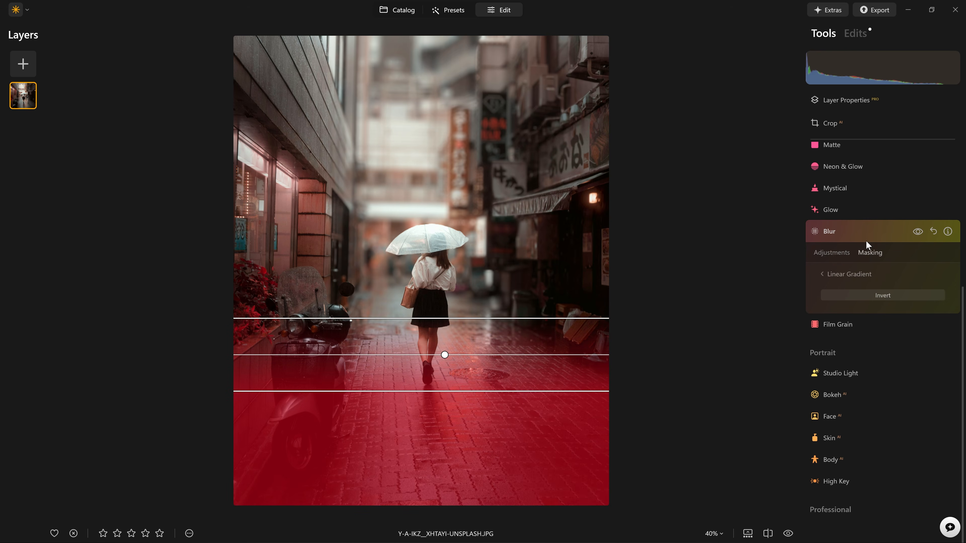
click(830, 253)
- Compare the tilt-shift Blur on and off, then lower its Amount from 100 to 35
click(919, 231)
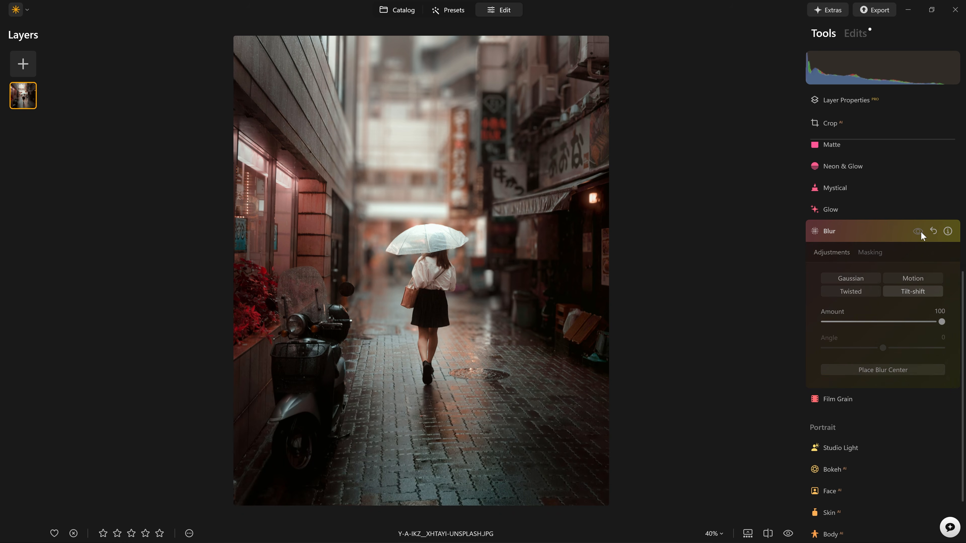
click(919, 231)
click(920, 231)
click(920, 232)
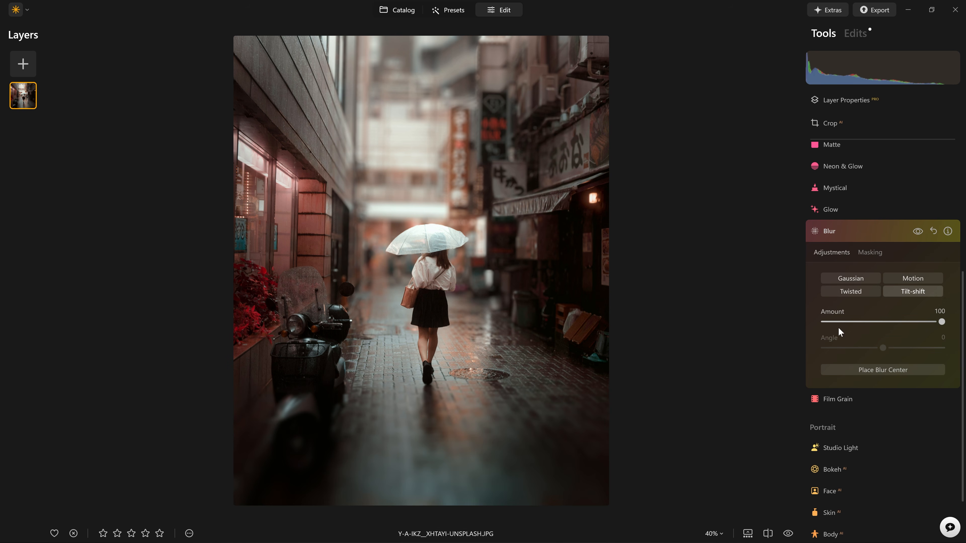
drag(941, 322, 867, 326)
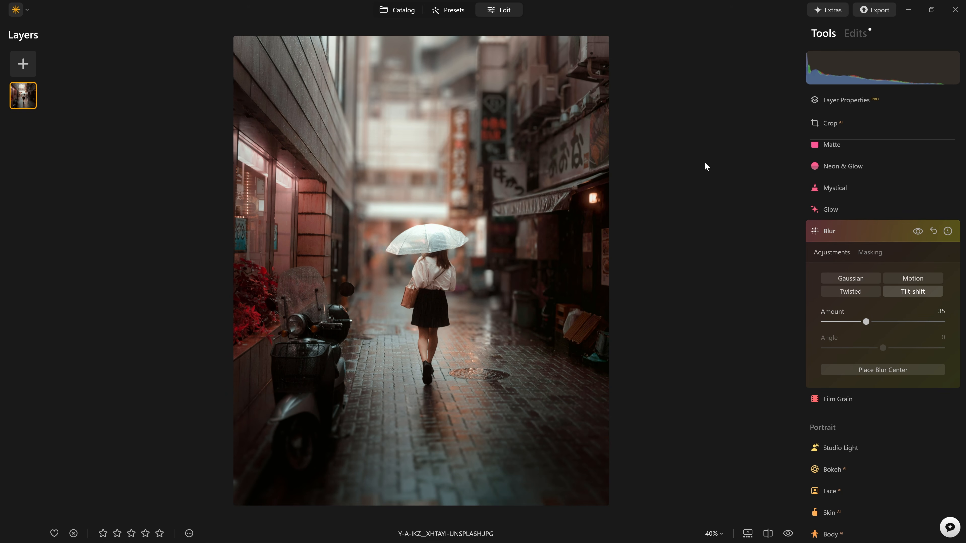
- Check the edit against the original and in a before/after split, then list the applied edits
key(backslash)
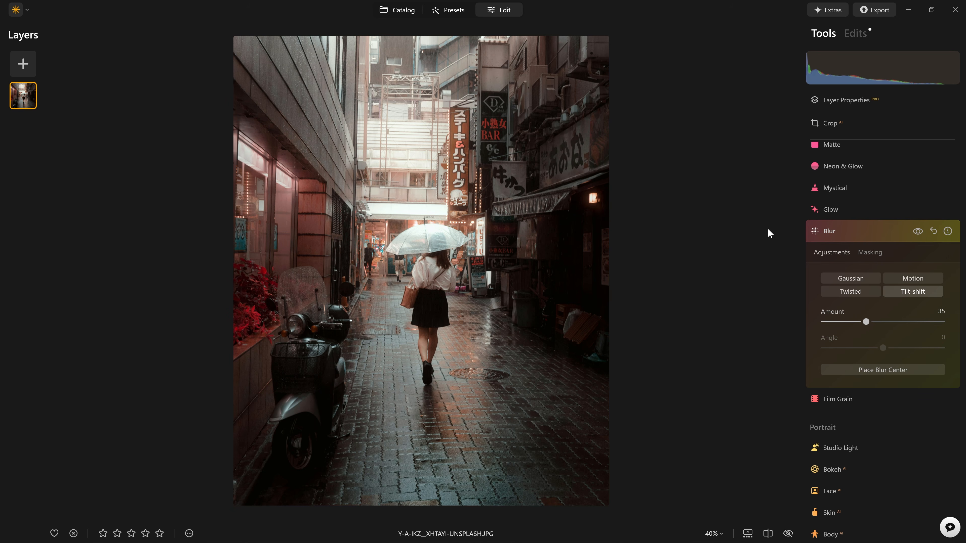
key(backslash)
key(backslash)
key(backslash)
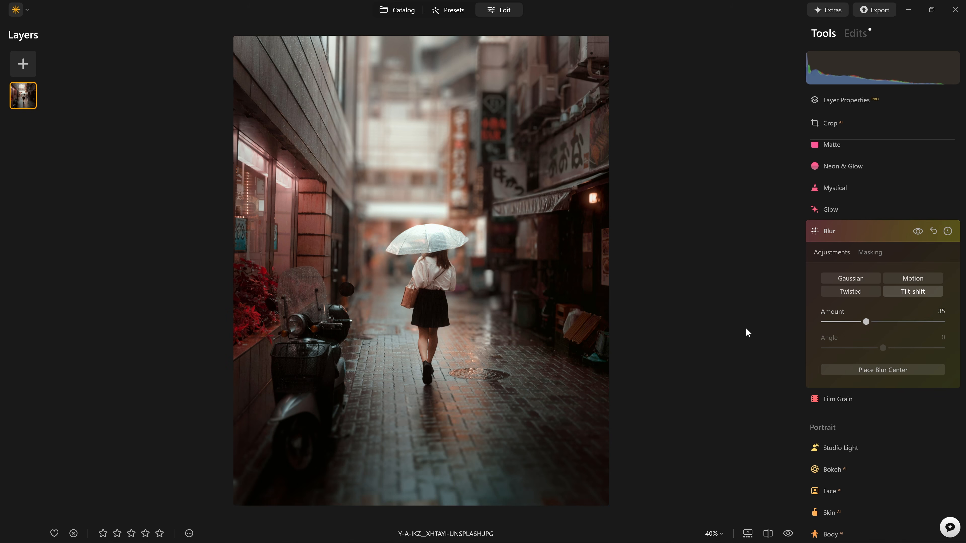
key(shift+backslash)
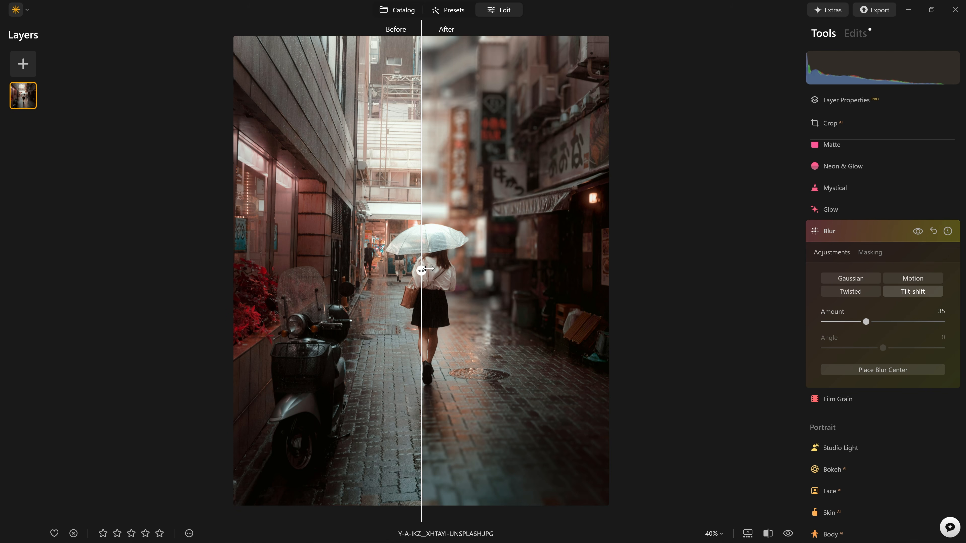
drag(420, 269, 280, 244)
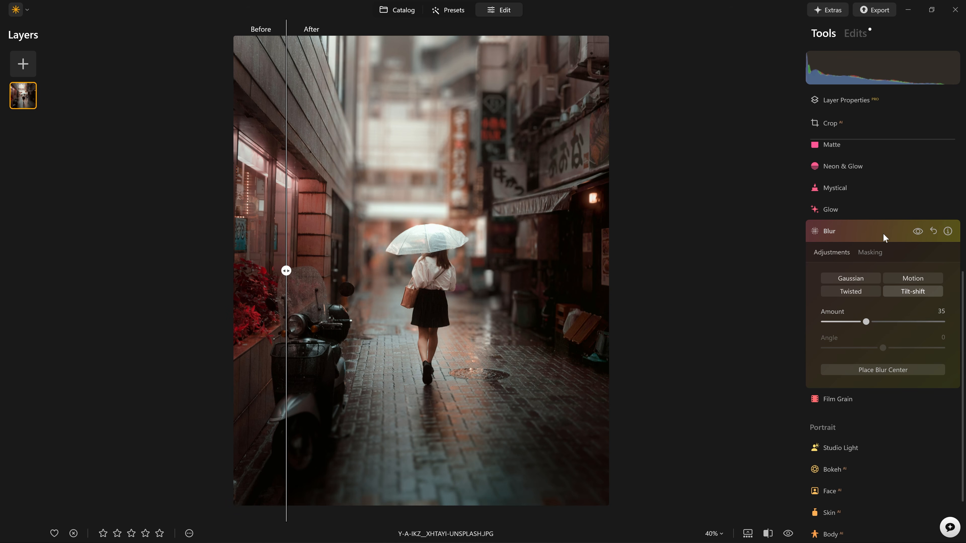
click(883, 233)
click(856, 33)
- Lower the Bokeh Blur from 100 to 72 and toggle Bokeh off and on to compare
click(857, 101)
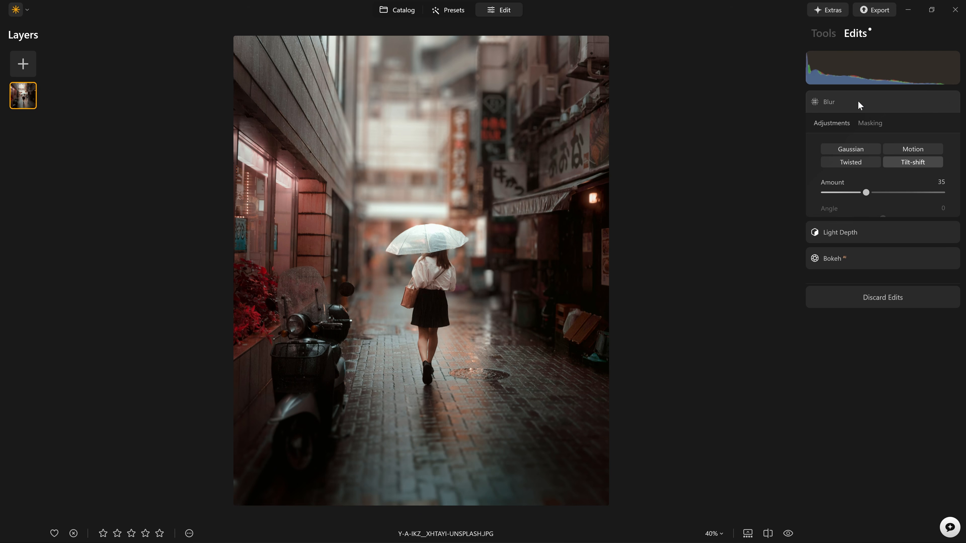
click(856, 156)
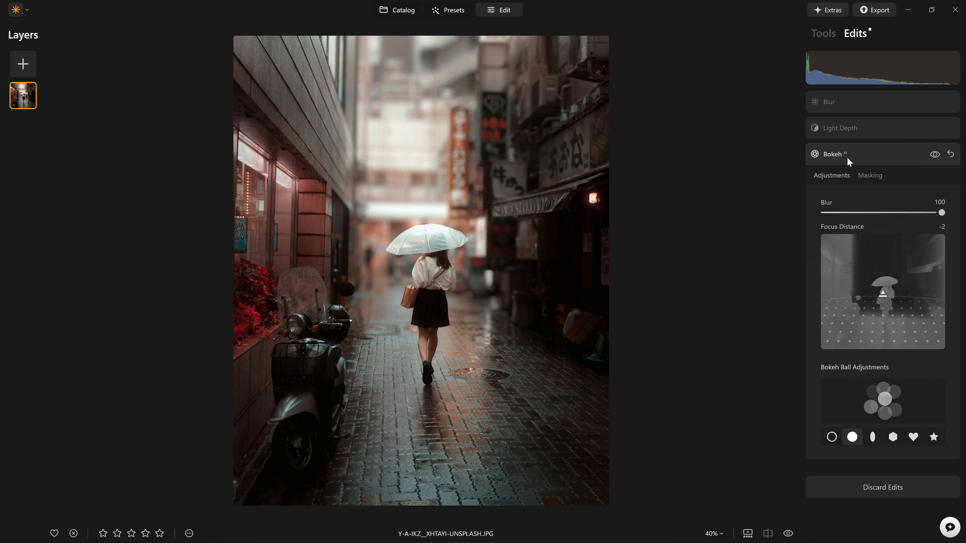
drag(944, 216, 908, 213)
click(934, 155)
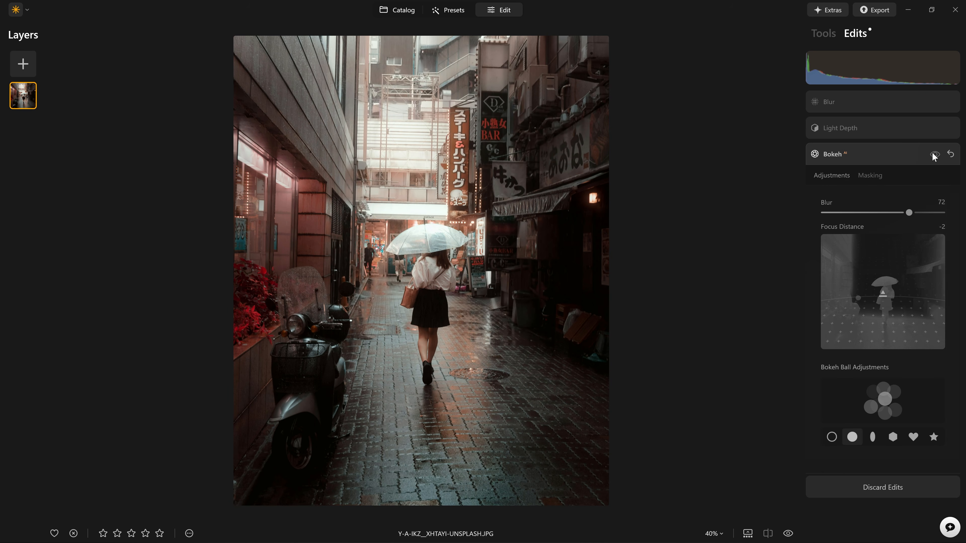
click(934, 155)
- Reopen the Blur settings and compare the photo against the unedited original
click(829, 102)
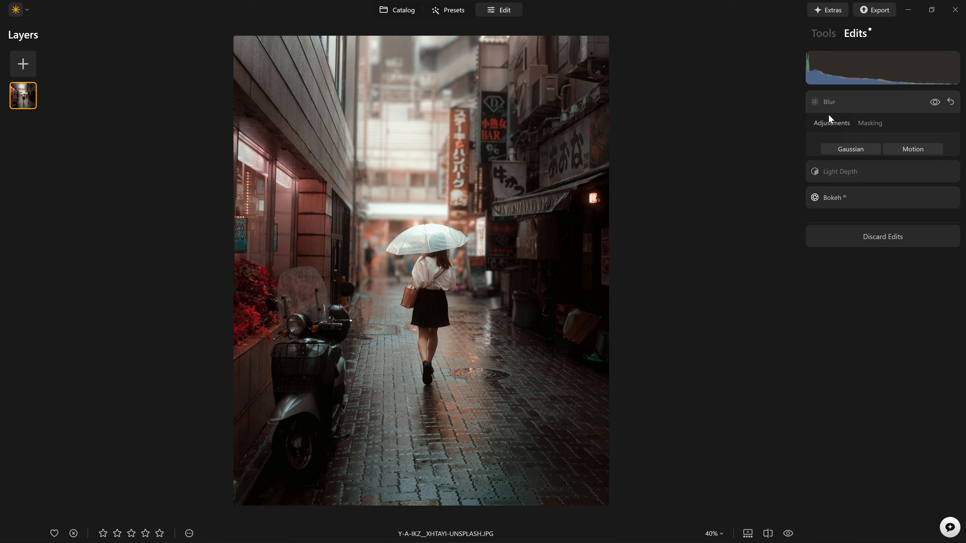
key(backslash)
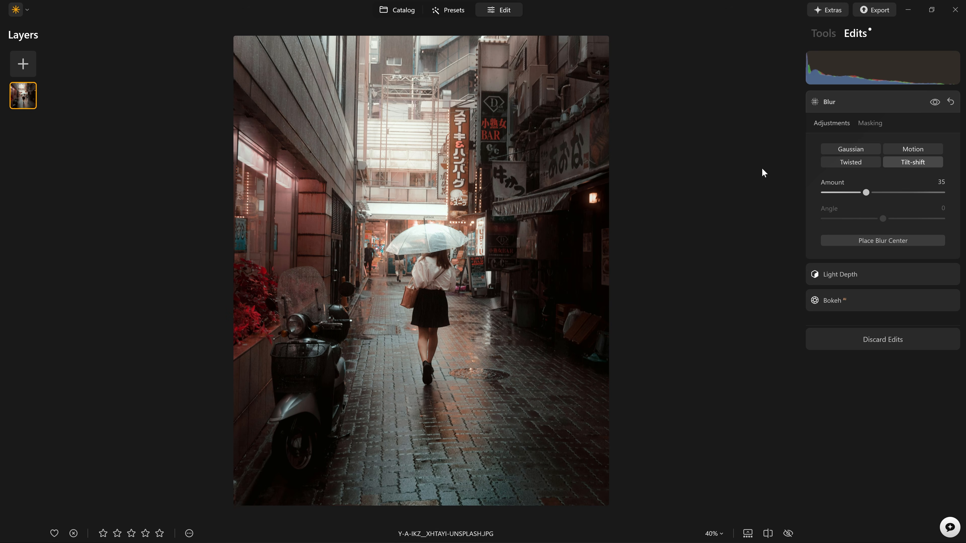
key(backslash)
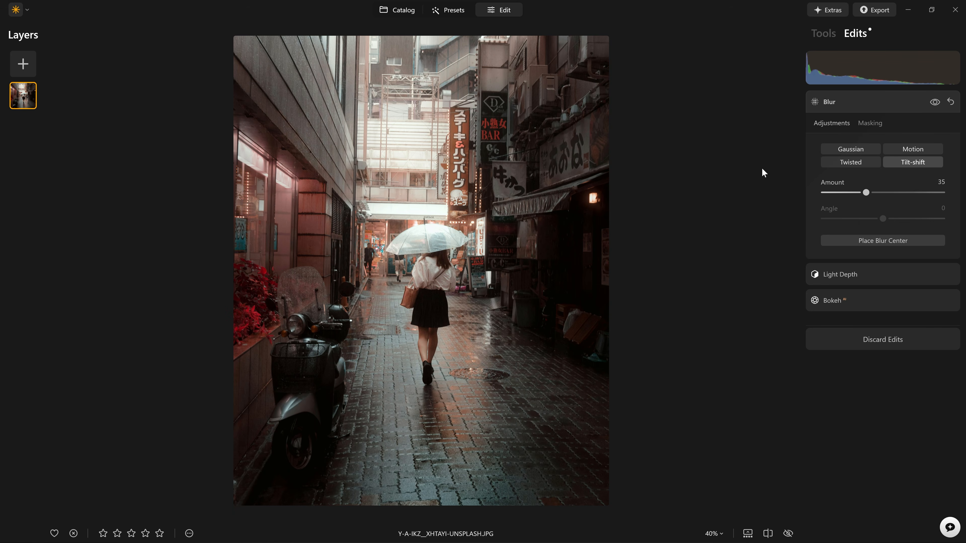